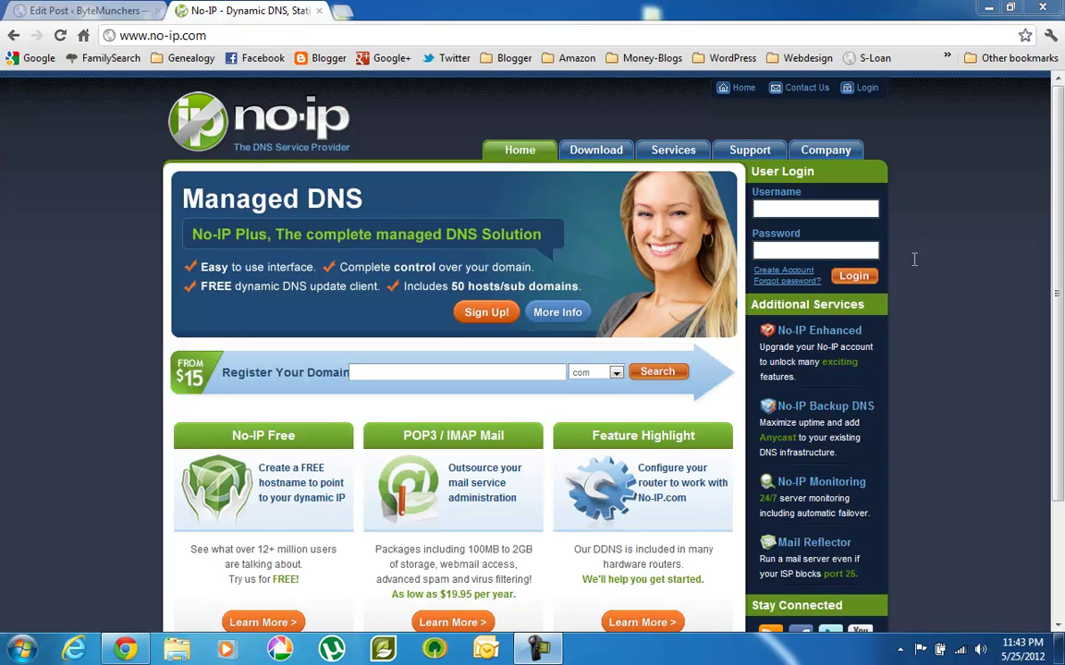
Start a new No-IP account sign-up and dismiss the Windows colour-scheme prompt.
left_click(784, 270)
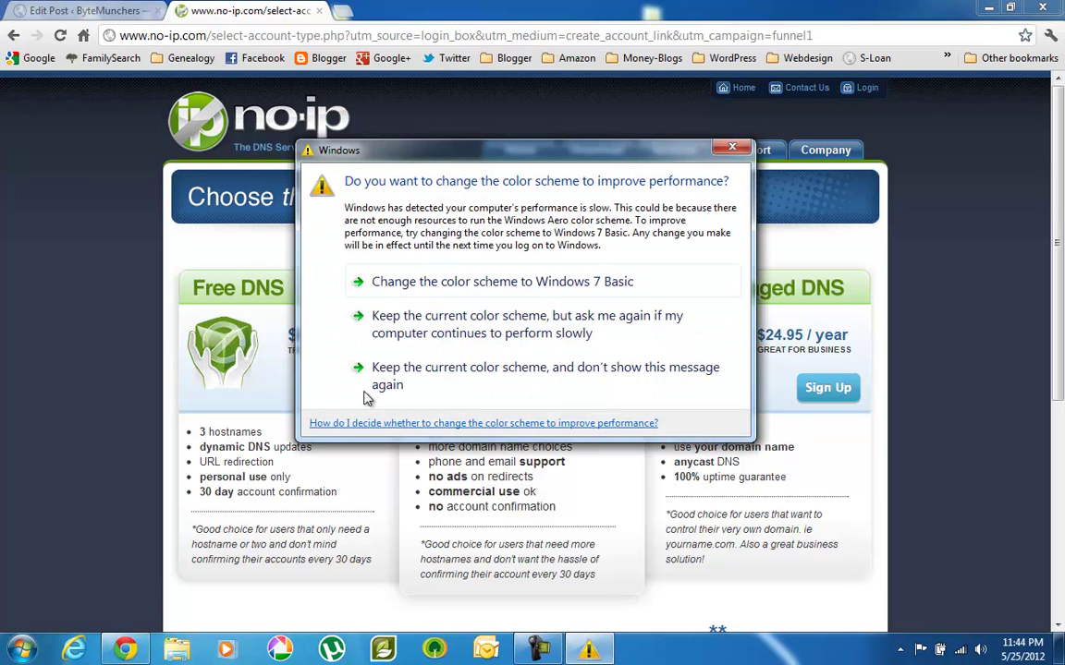
left_click(731, 149)
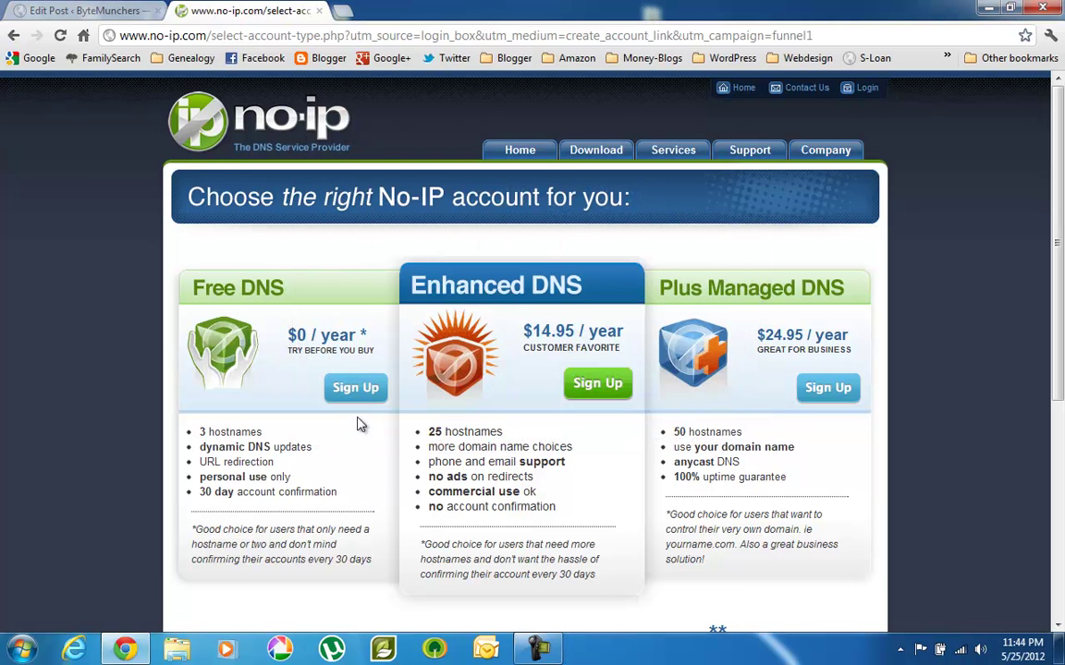
Log in to No-IP with the account username and password, then return to the home page.
left_click(271, 129)
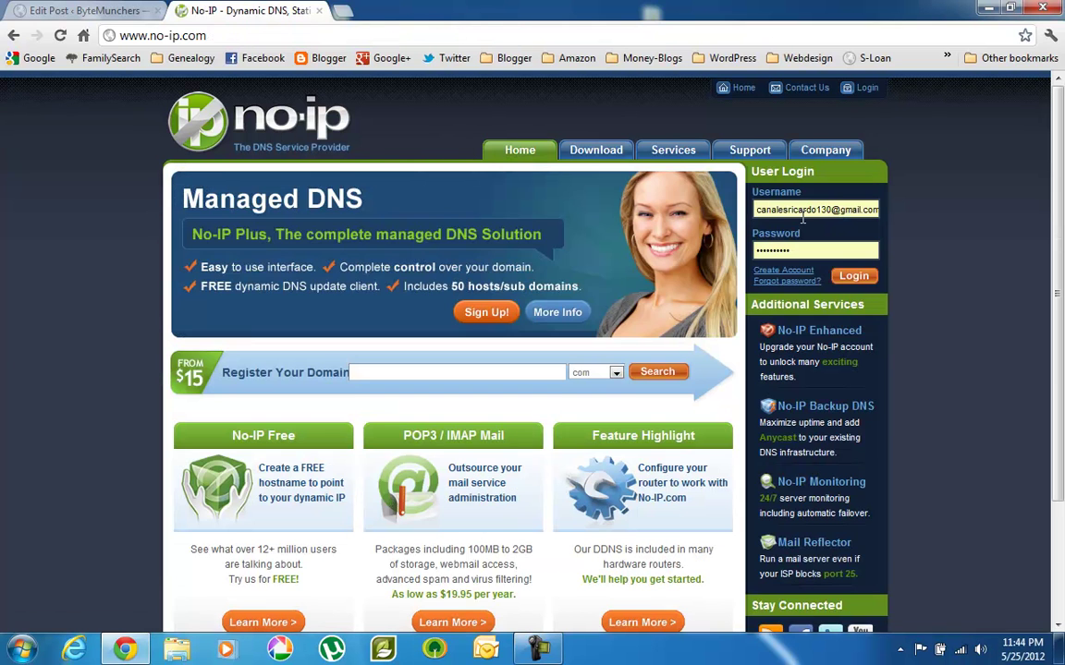
left_click_drag(755, 210, 929, 217)
type("mgbigboy")
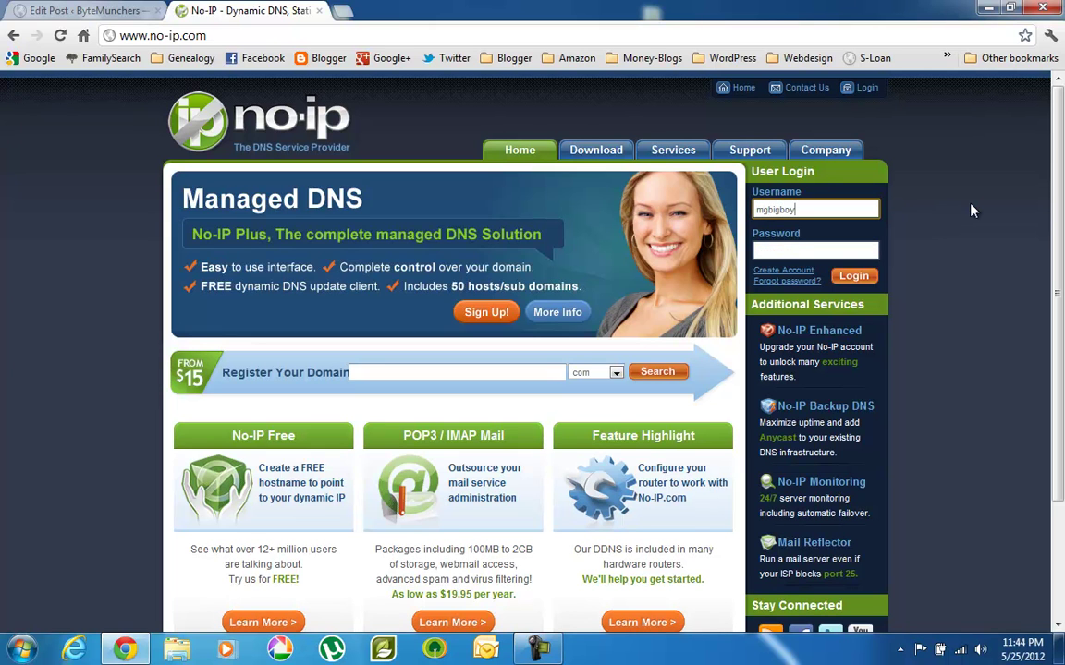
key("Tab")
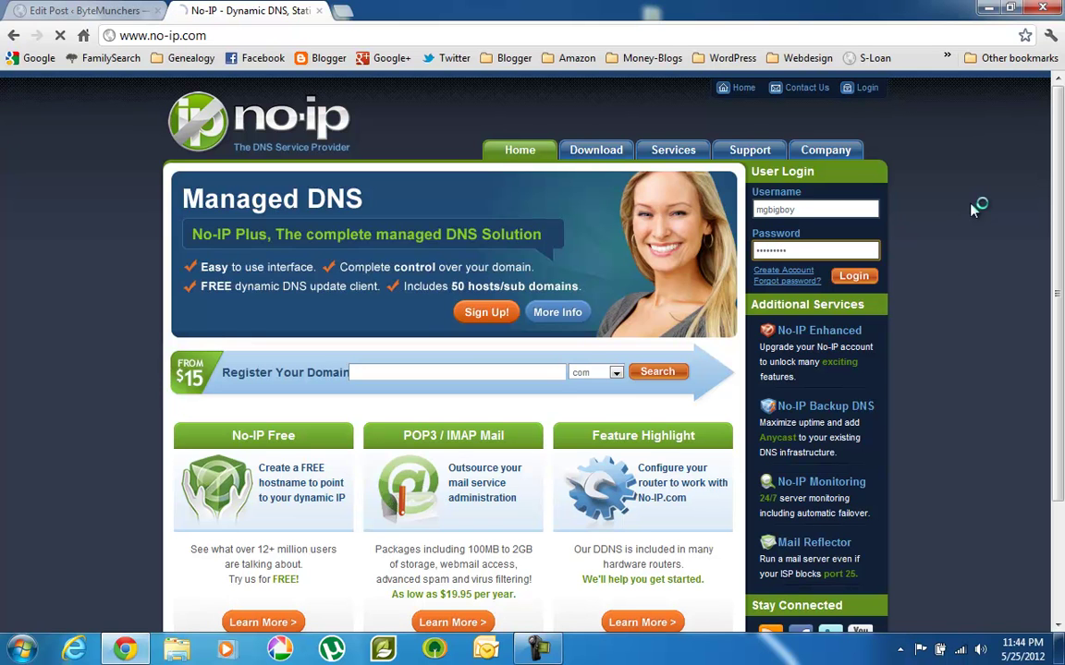
key("Return")
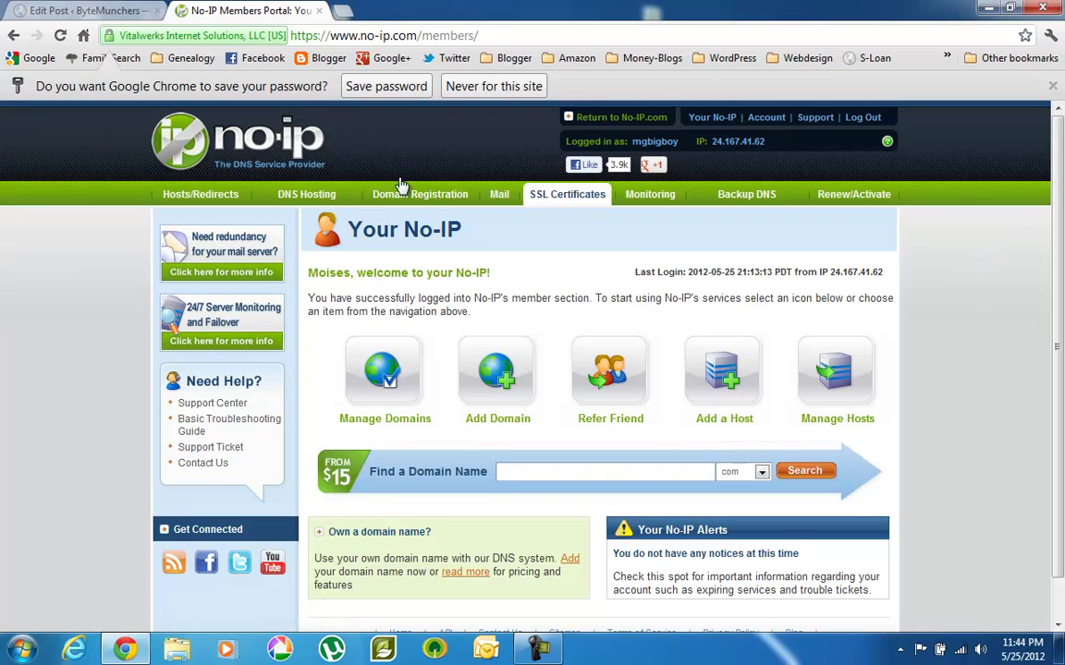
left_click(197, 145)
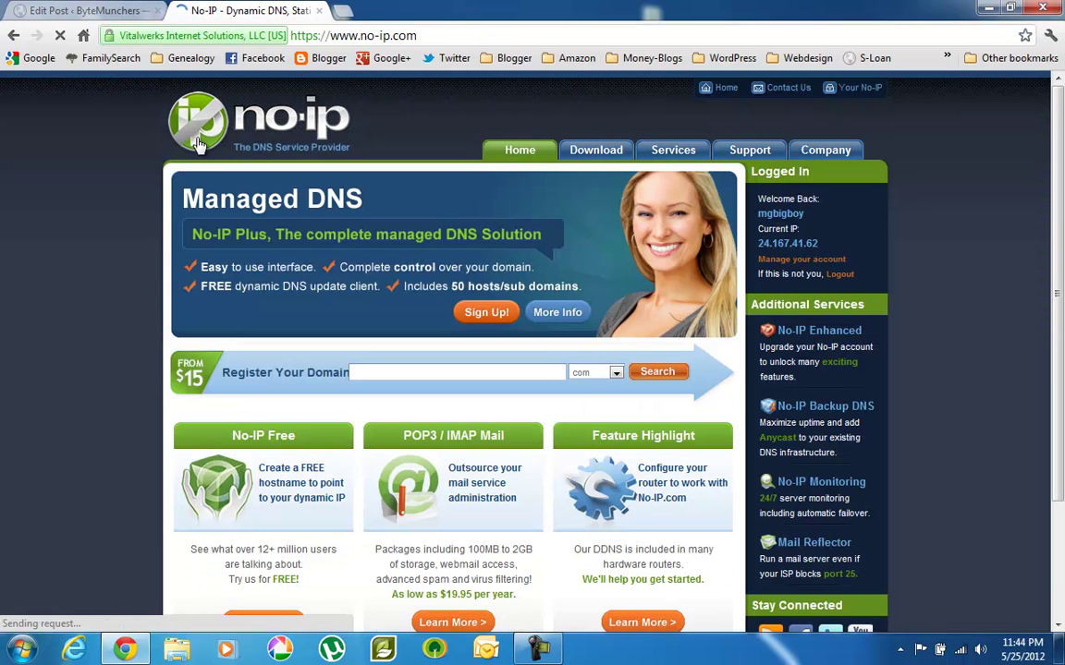
Download the Windows Dynamic Update Client 3.0.4 installer, ducsetup.exe, from the Downloads page.
left_click(596, 151)
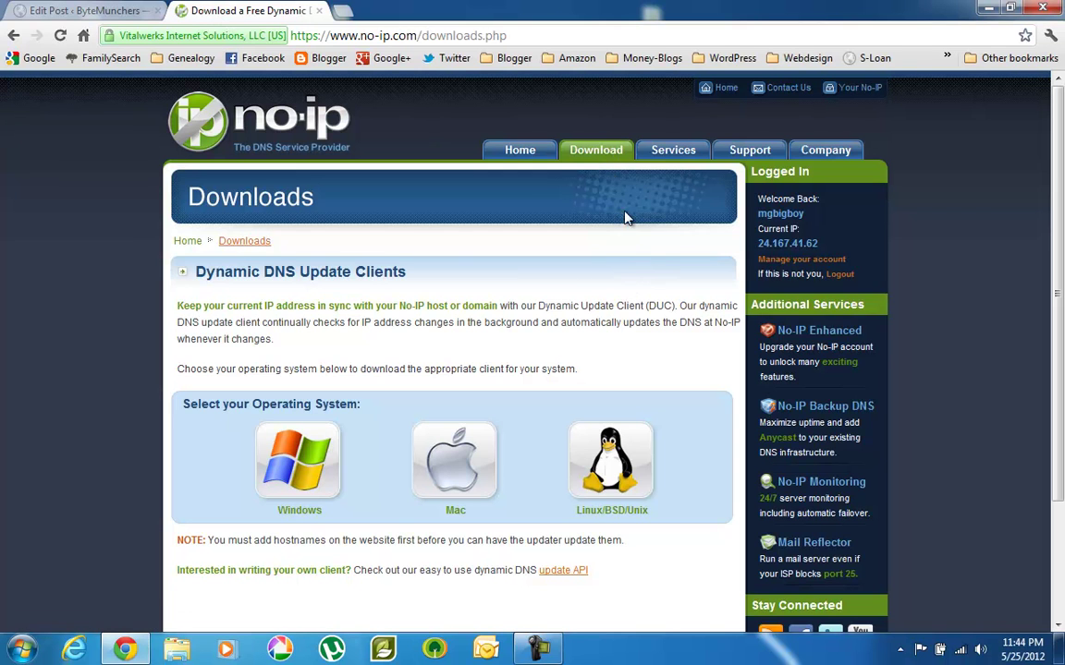
left_click(311, 463)
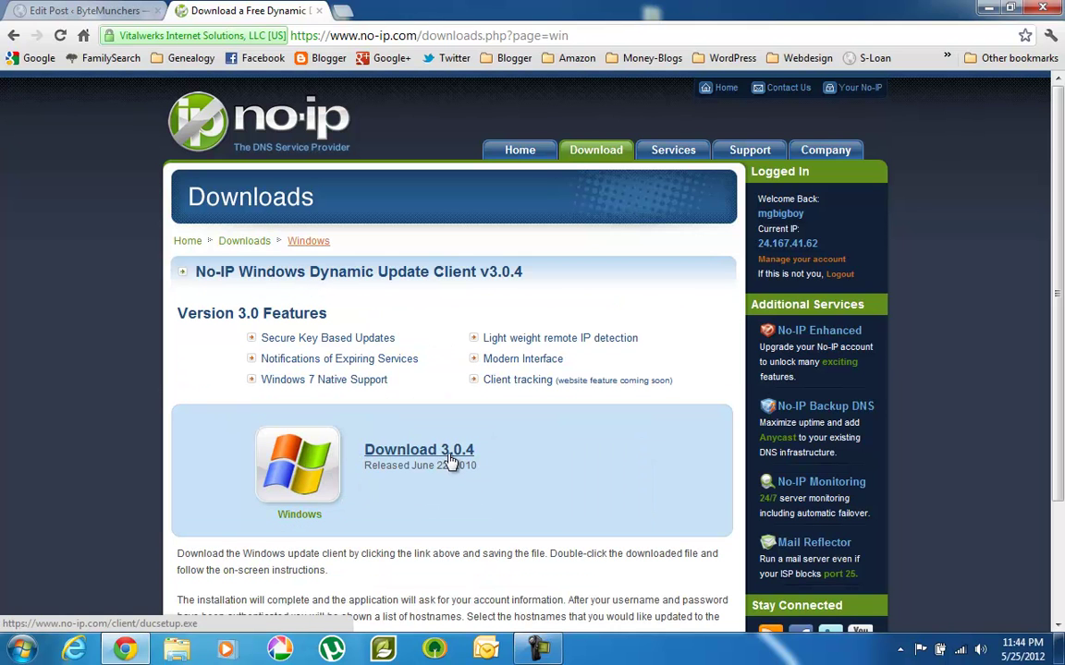
left_click(447, 453)
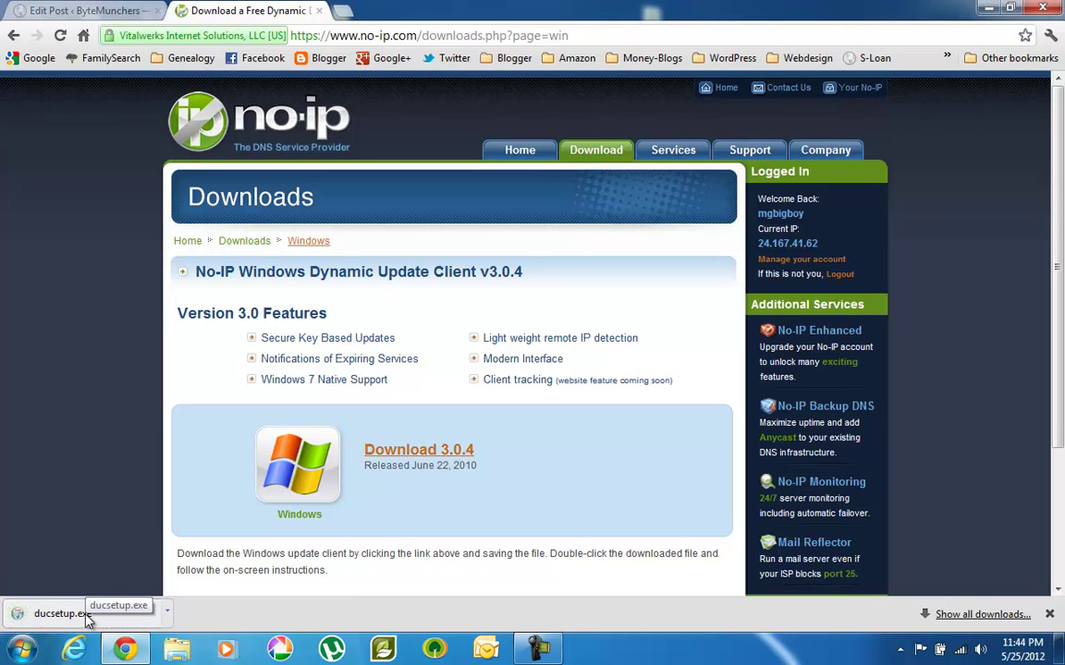
Run ducsetup.exe, accept the EULA, keep C:\Program Files\No-IP, and complete the installation.
left_click(87, 621)
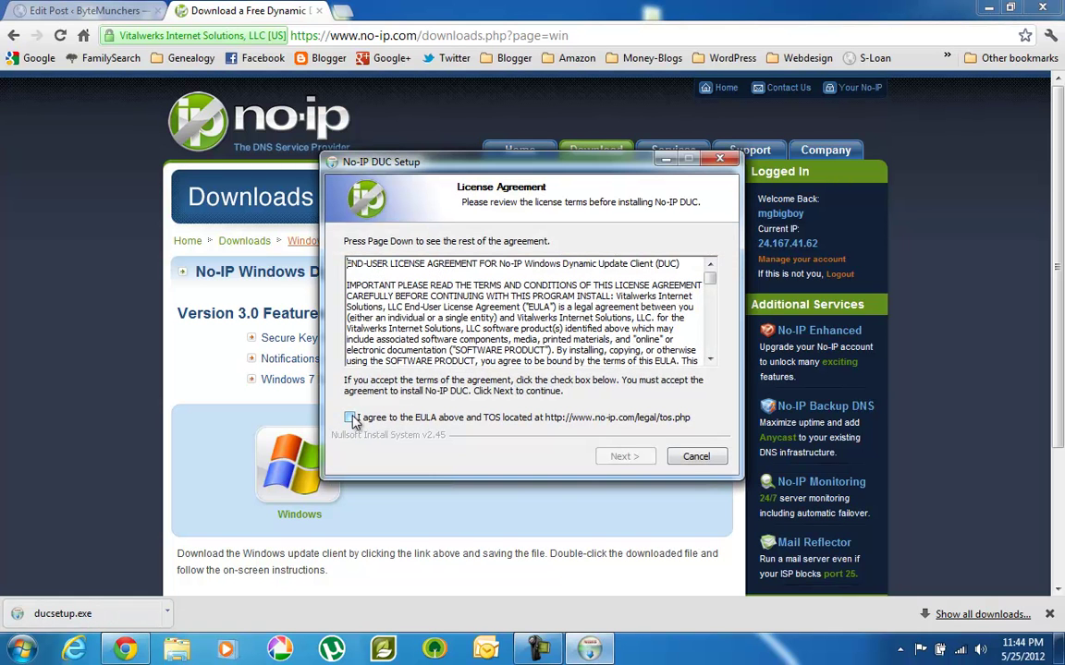
left_click(351, 418)
left_click(625, 457)
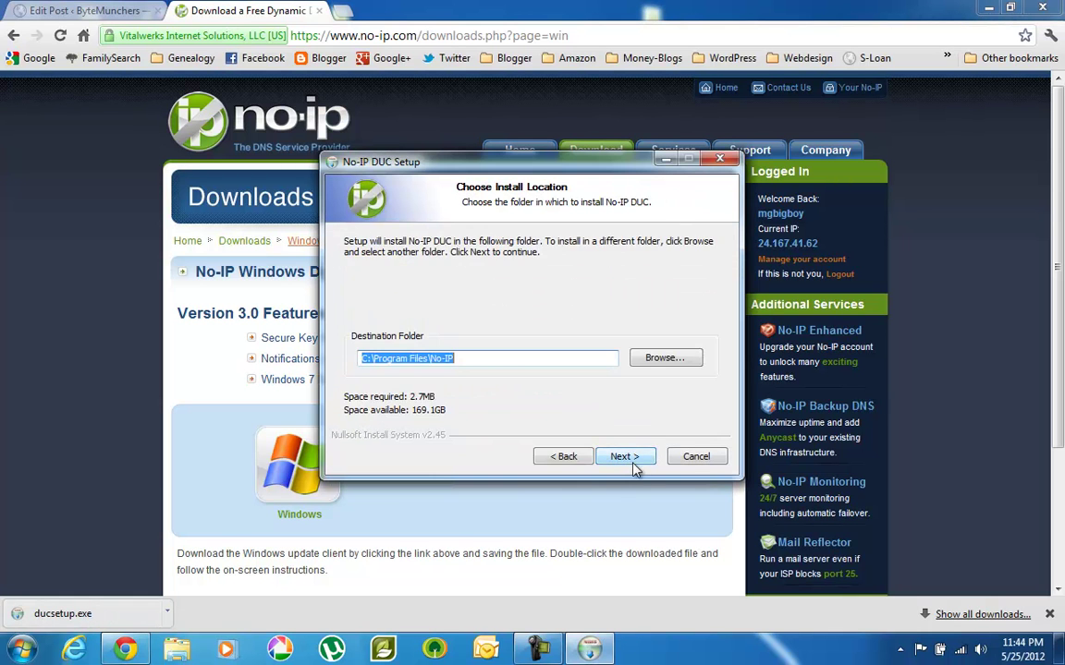
left_click(624, 457)
left_click(625, 457)
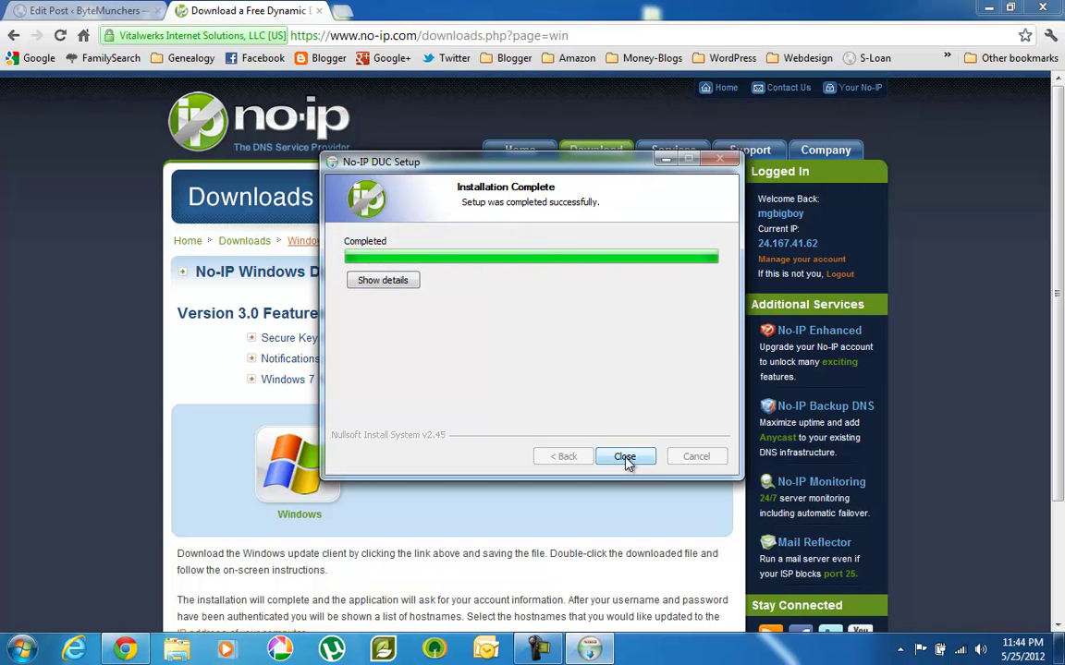
left_click(628, 460)
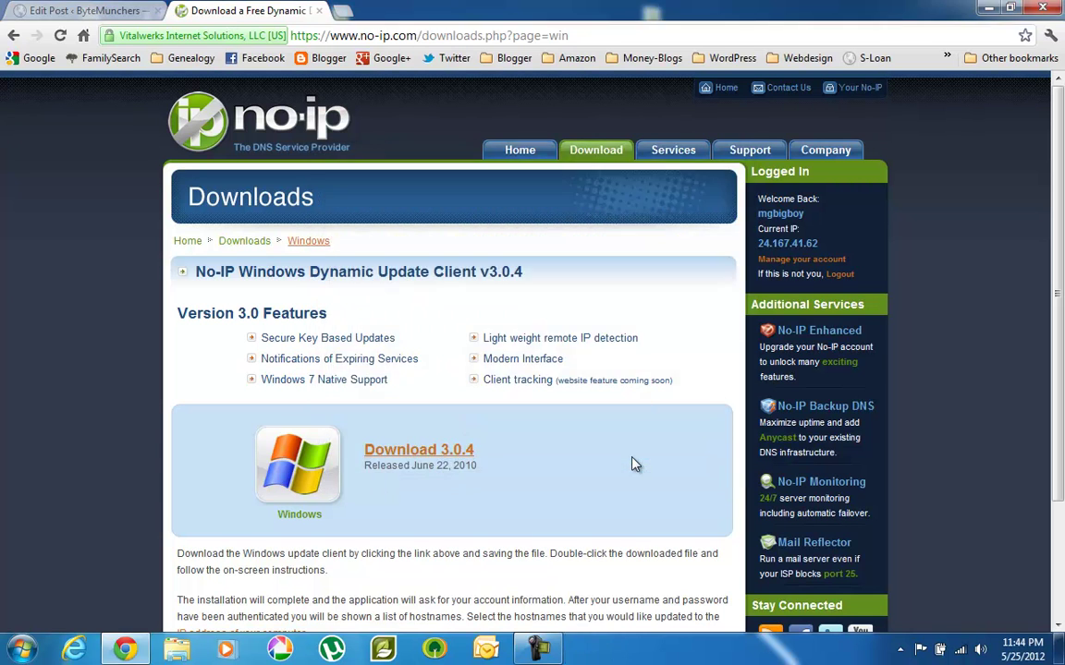
Look for the client in the hidden tray icons, then launch DUC 3.0 from the Start menu.
left_click(900, 651)
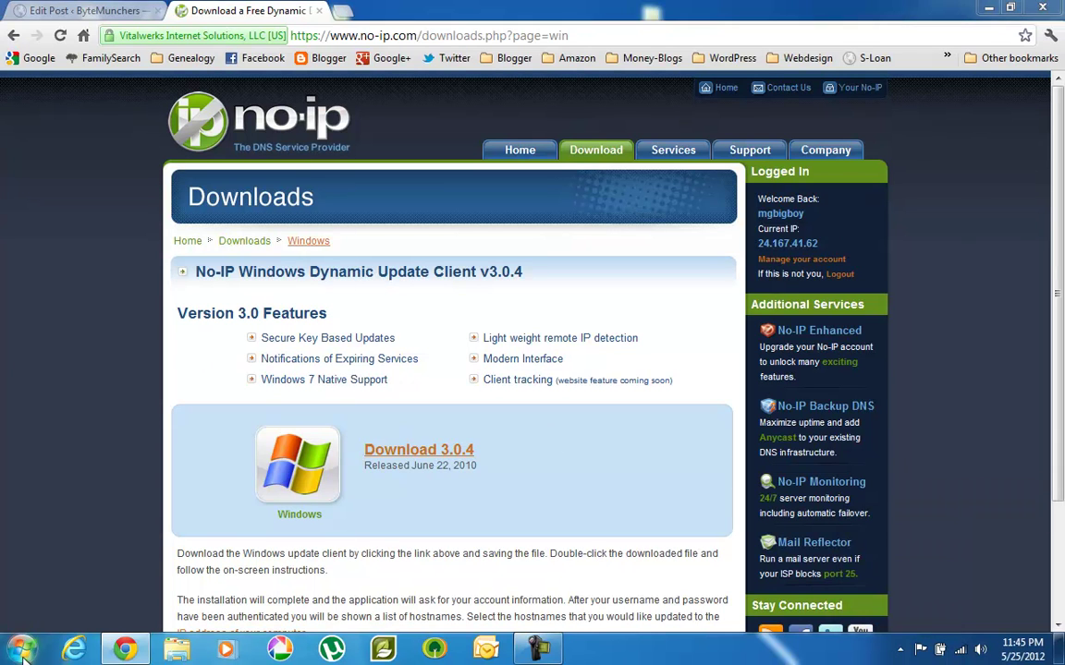
left_click(22, 649)
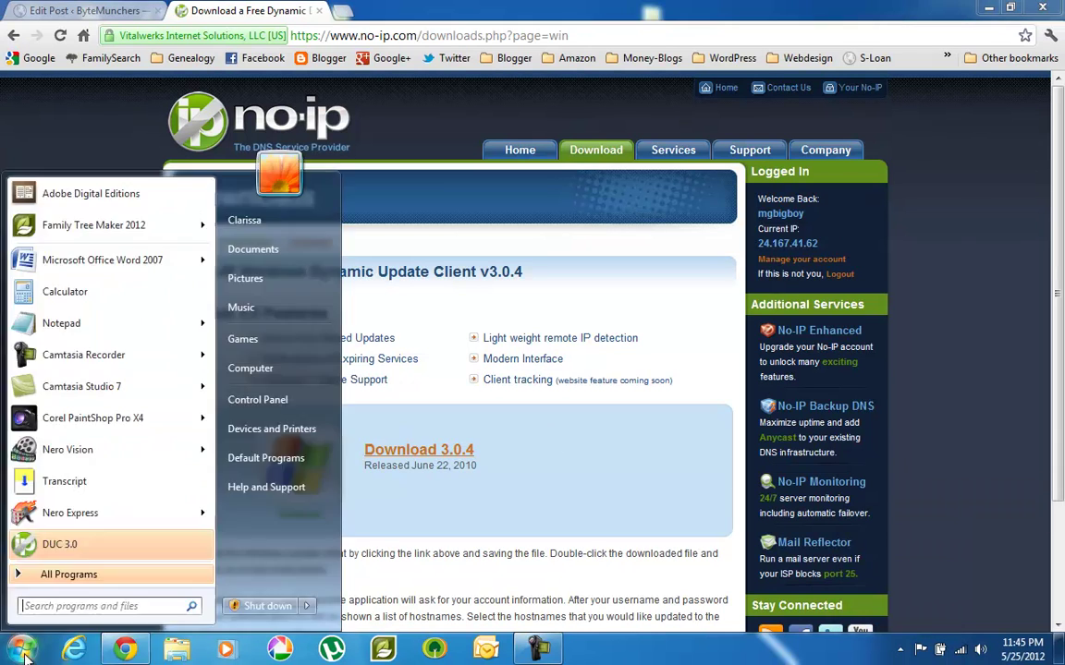
left_click(92, 552)
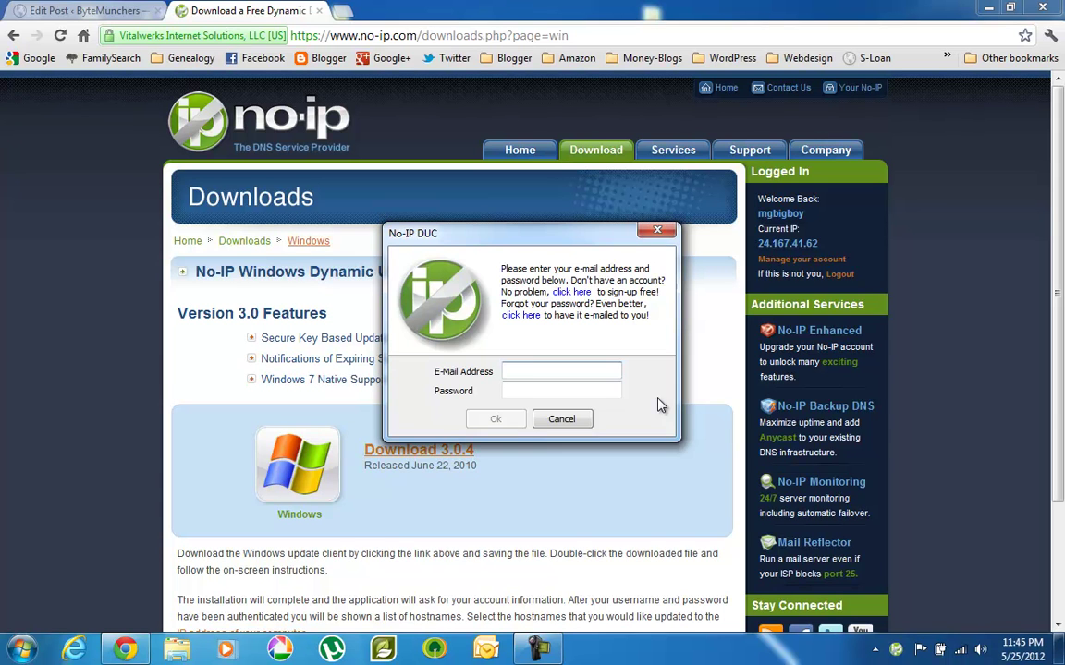
Sign in to DUC with the account e-mail and password, then save pctek.sytes.net for updating.
key("Tab")
type("******")
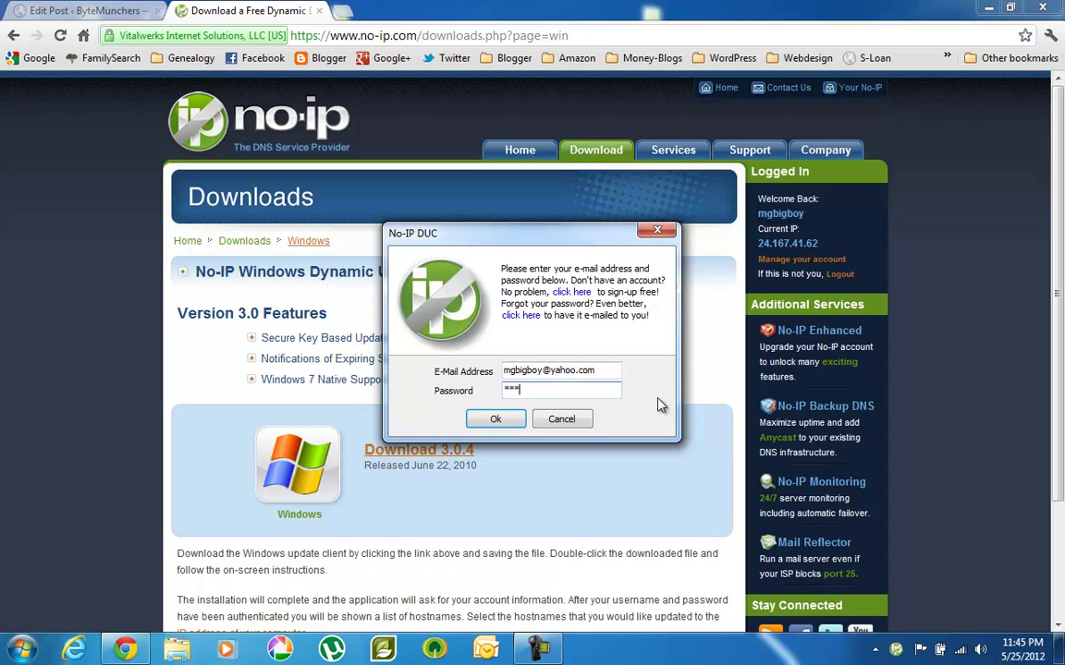
type("***")
left_click(508, 422)
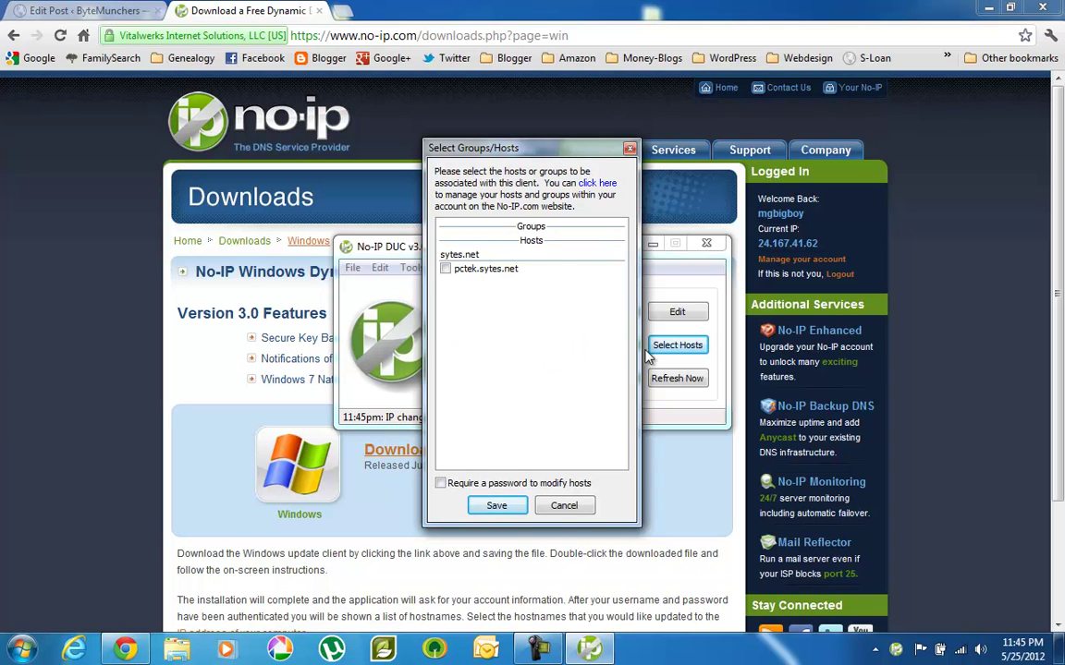
left_click(445, 269)
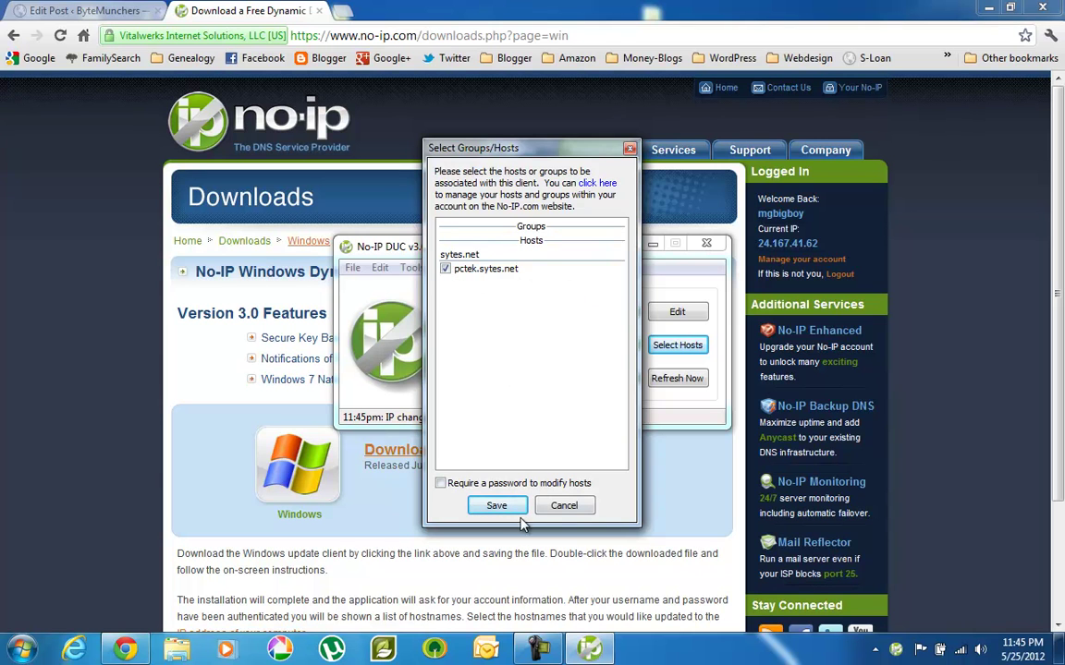
left_click(499, 510)
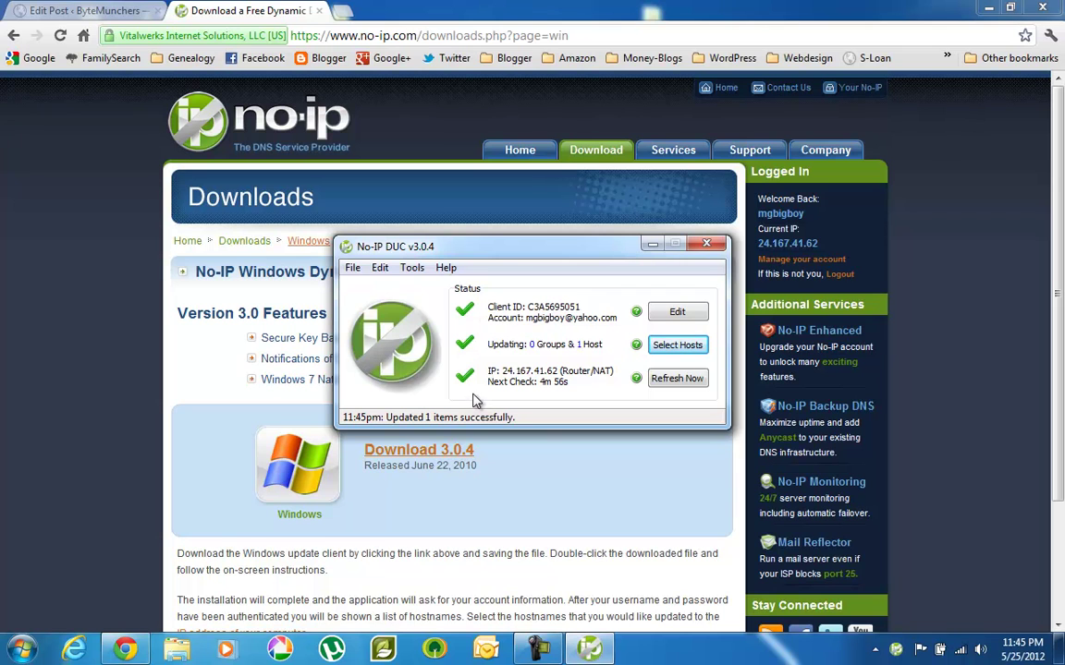
Browse the DUC client's File, Help and Tools menus, then dismiss them.
left_click(354, 270)
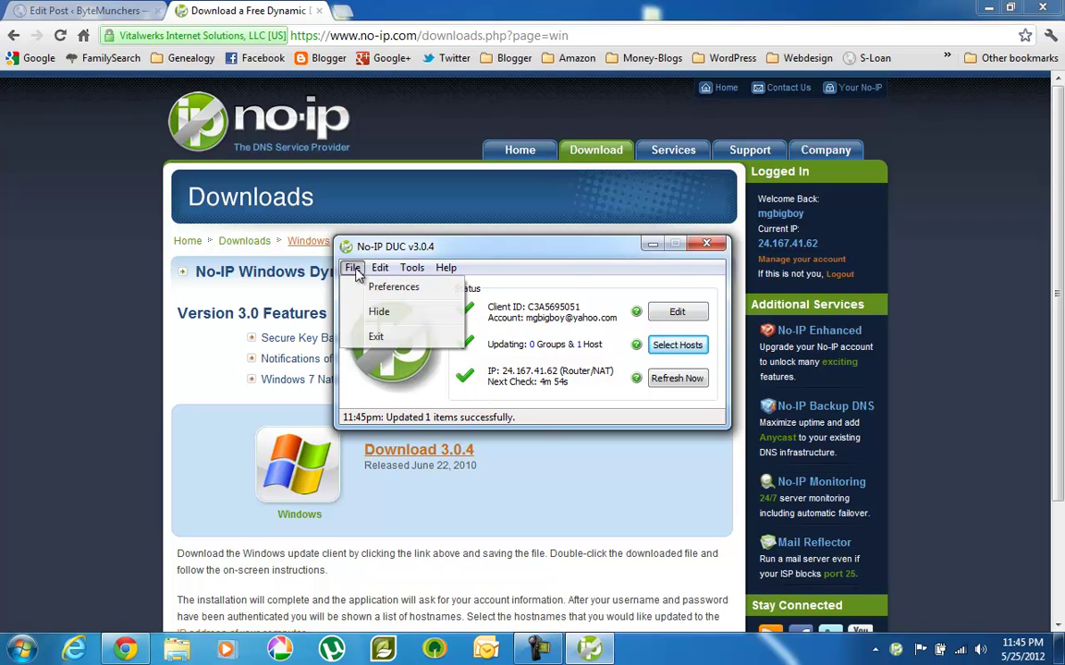
mouse_move(376, 270)
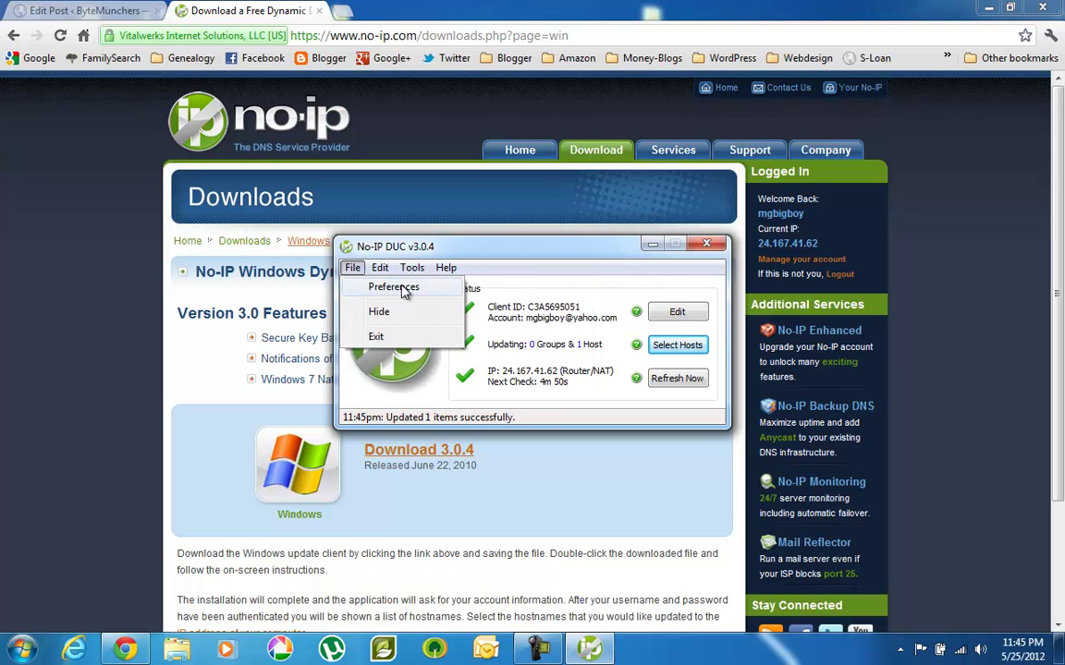
mouse_move(441, 272)
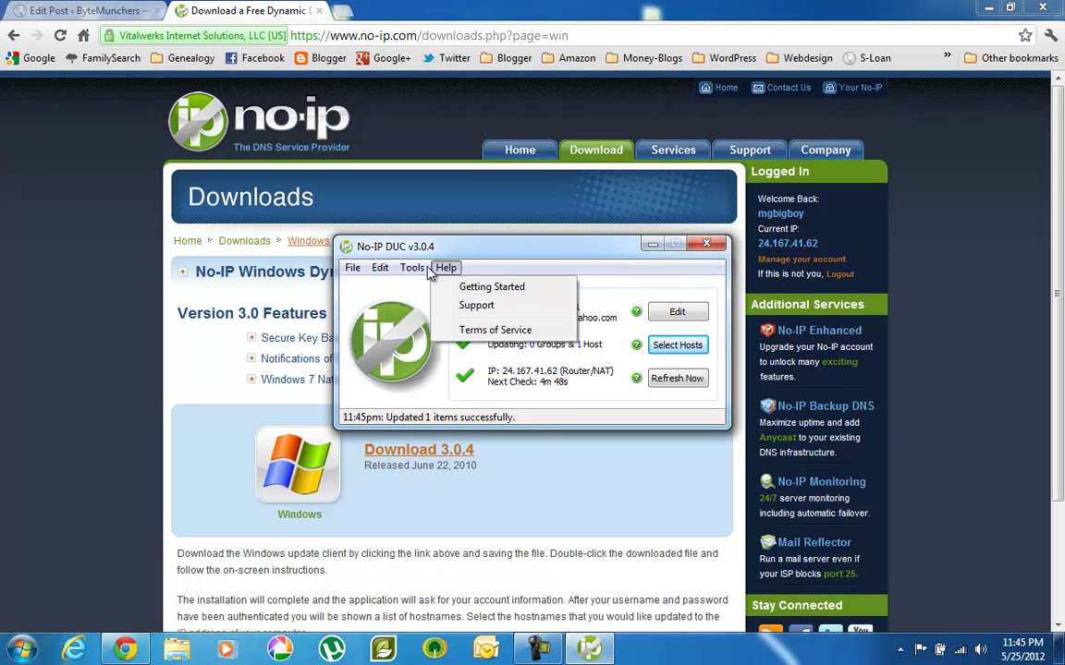
mouse_move(410, 268)
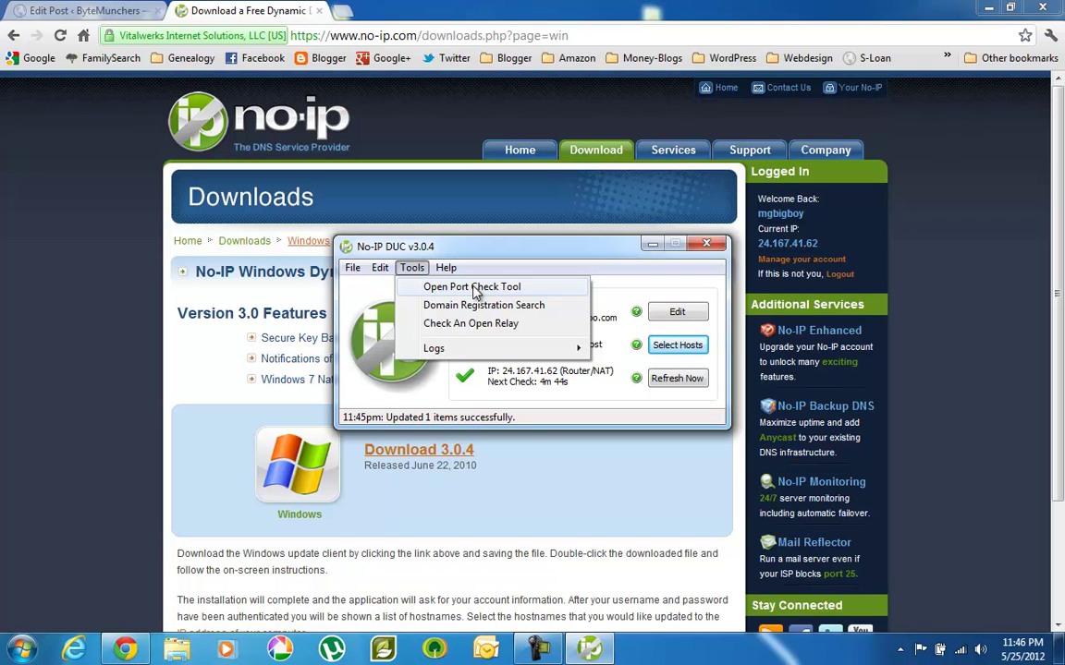
left_click(586, 258)
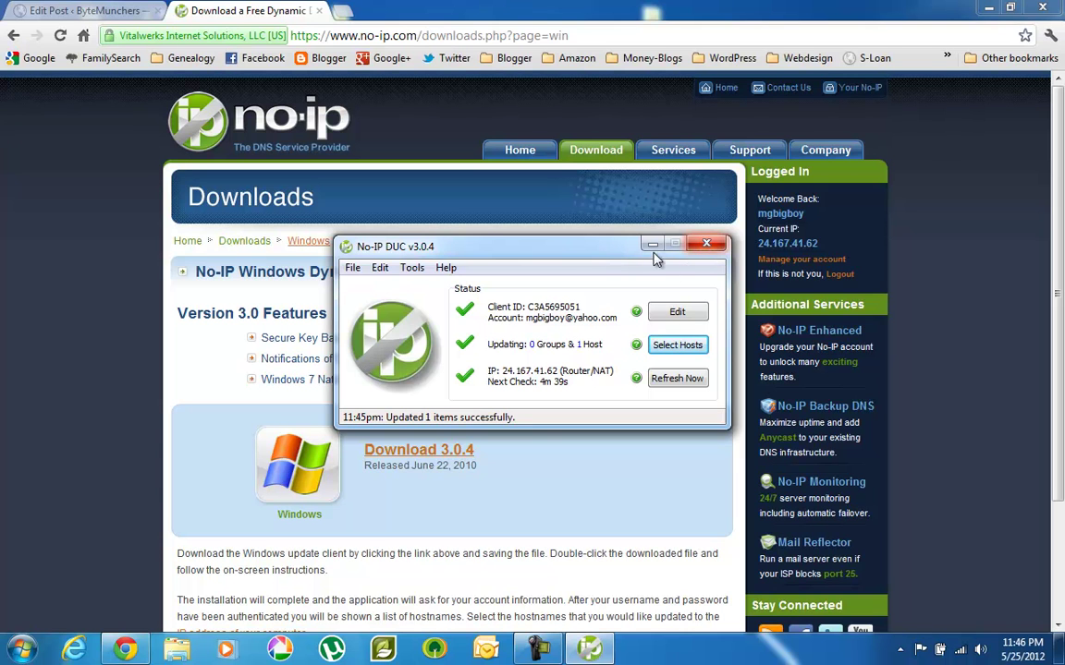
Close the DUC window and confirm the client still runs among the hidden tray icons.
left_click(705, 248)
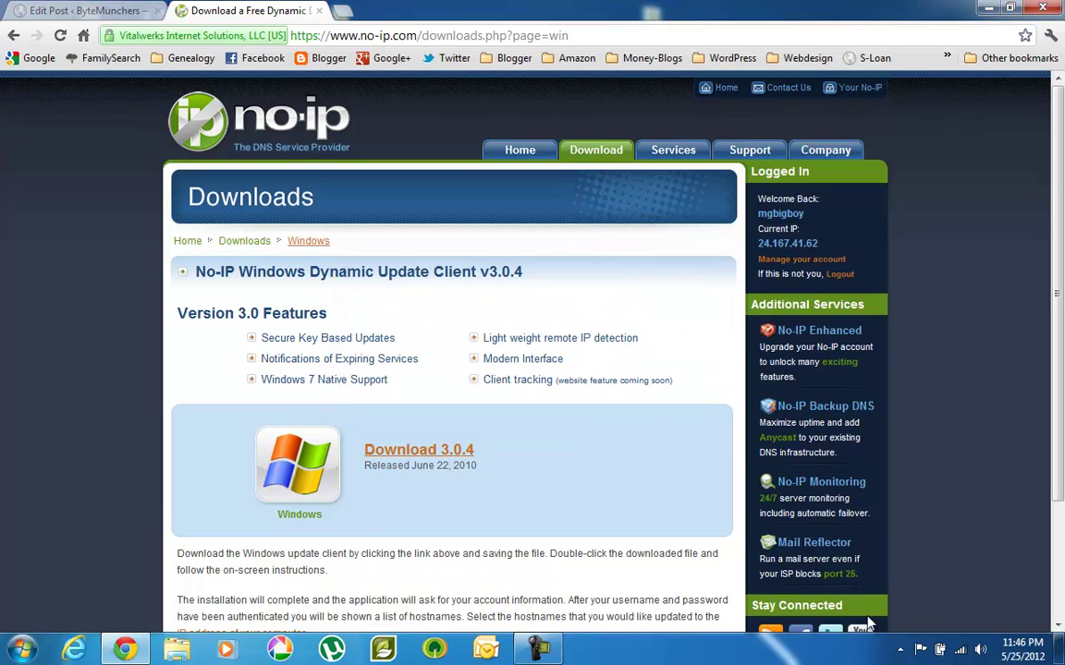
left_click(900, 650)
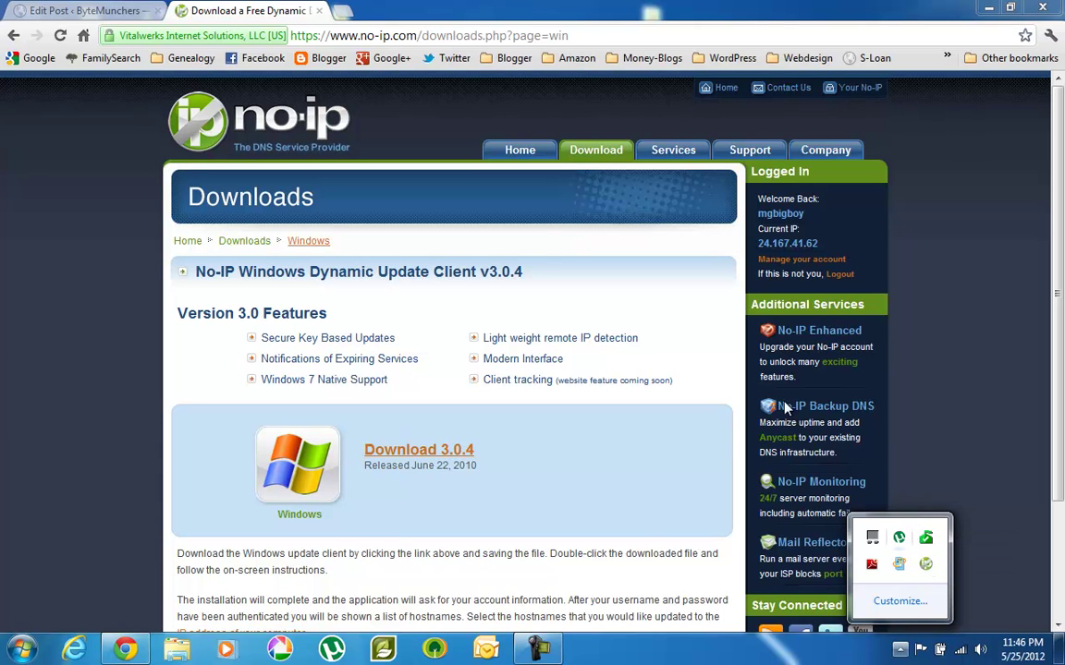
left_click(527, 187)
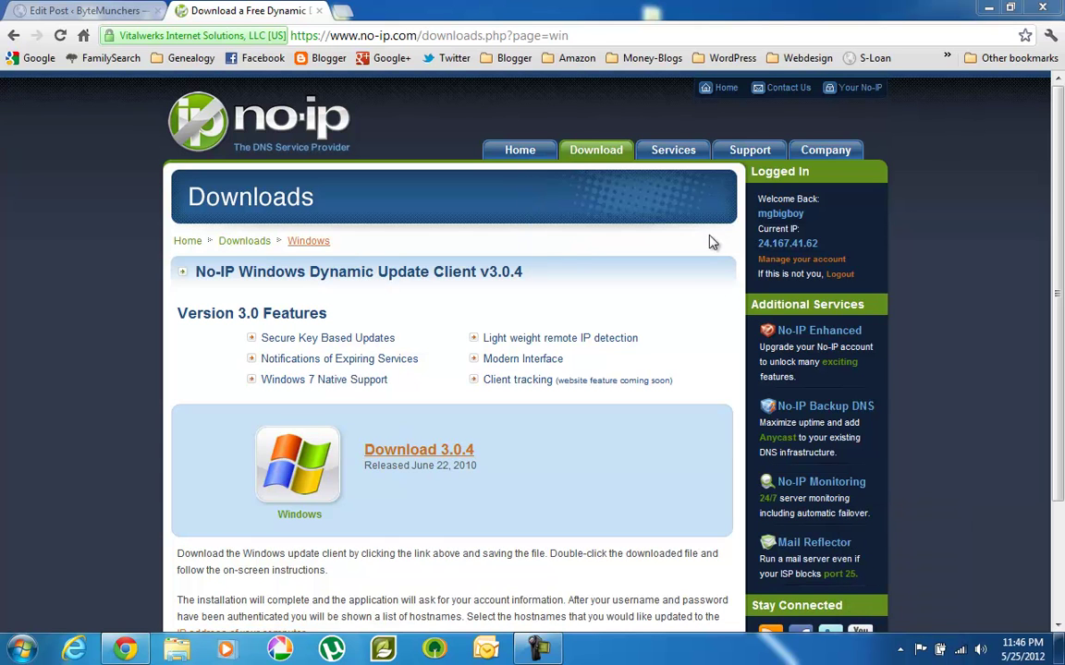
Look over the No-IP Services overview, then return to the No-IP home page.
left_click(273, 139)
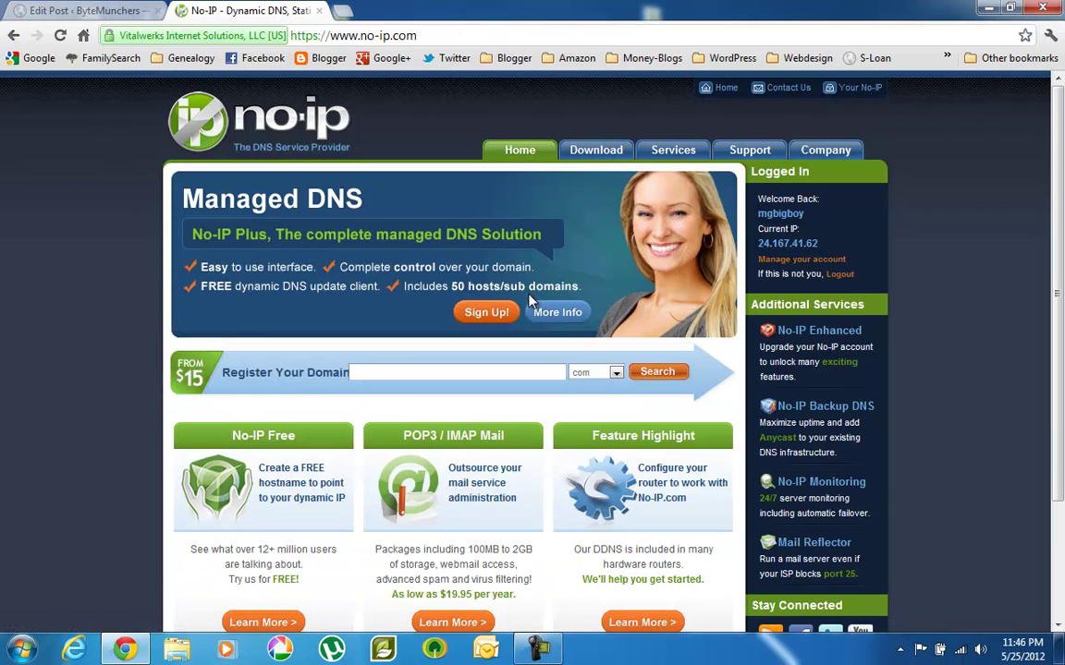
left_click(686, 150)
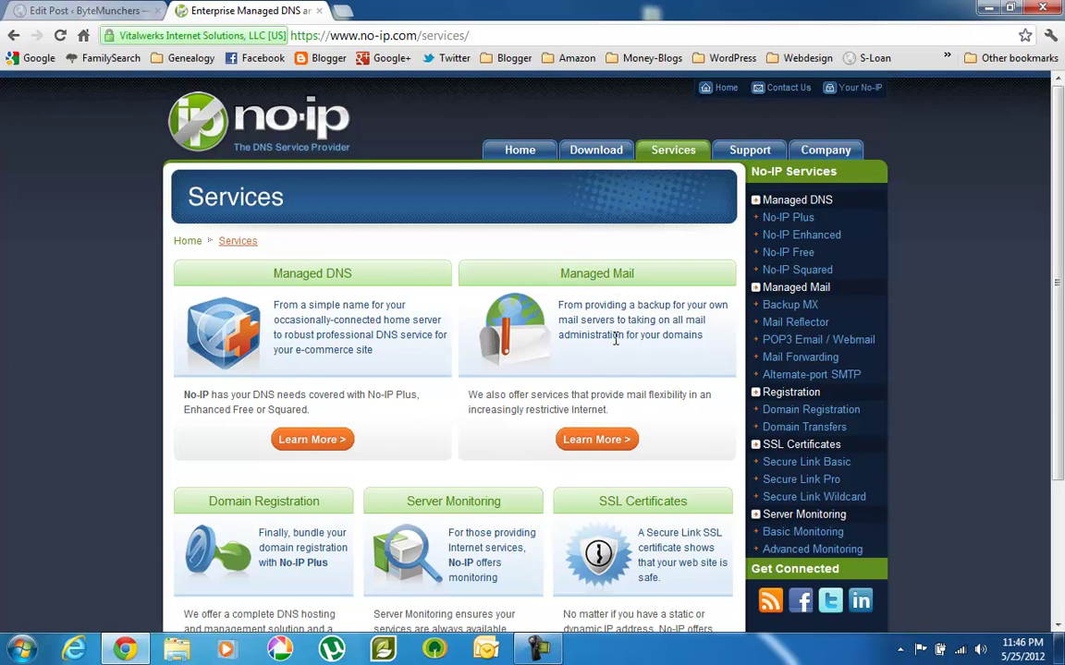
scroll(616, 342, "down", 3)
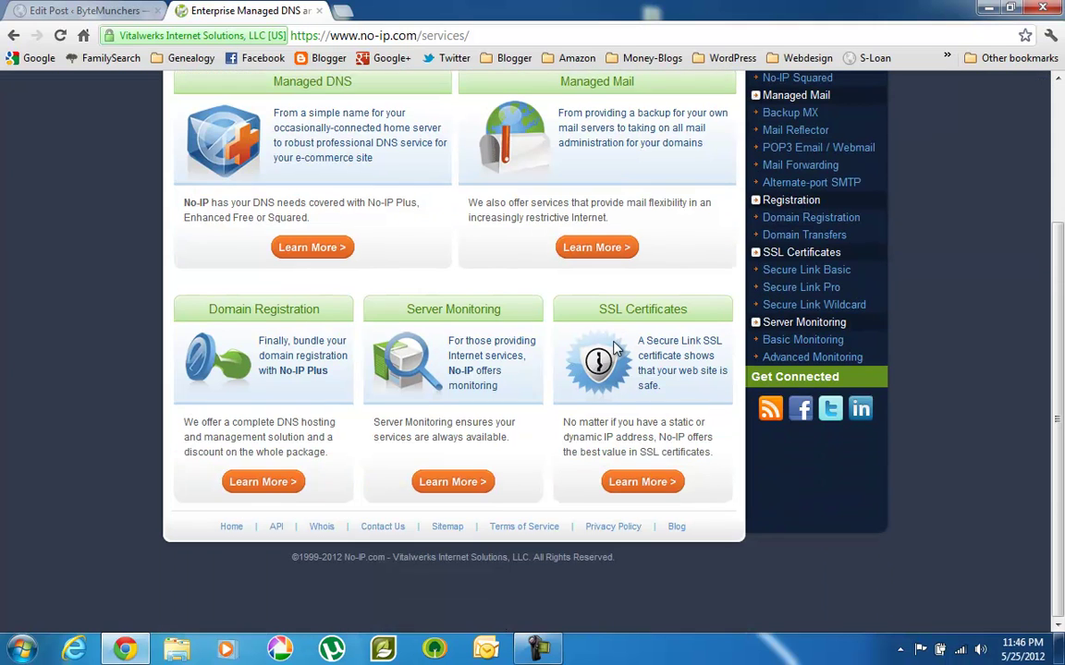
scroll(559, 314, "up", 3)
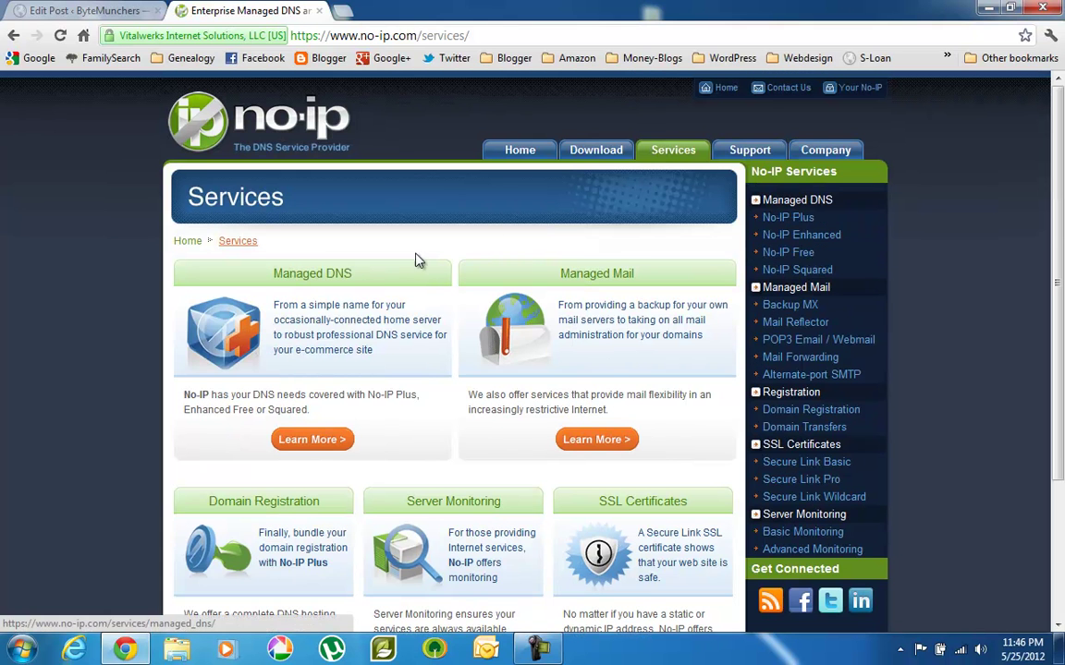
left_click(515, 153)
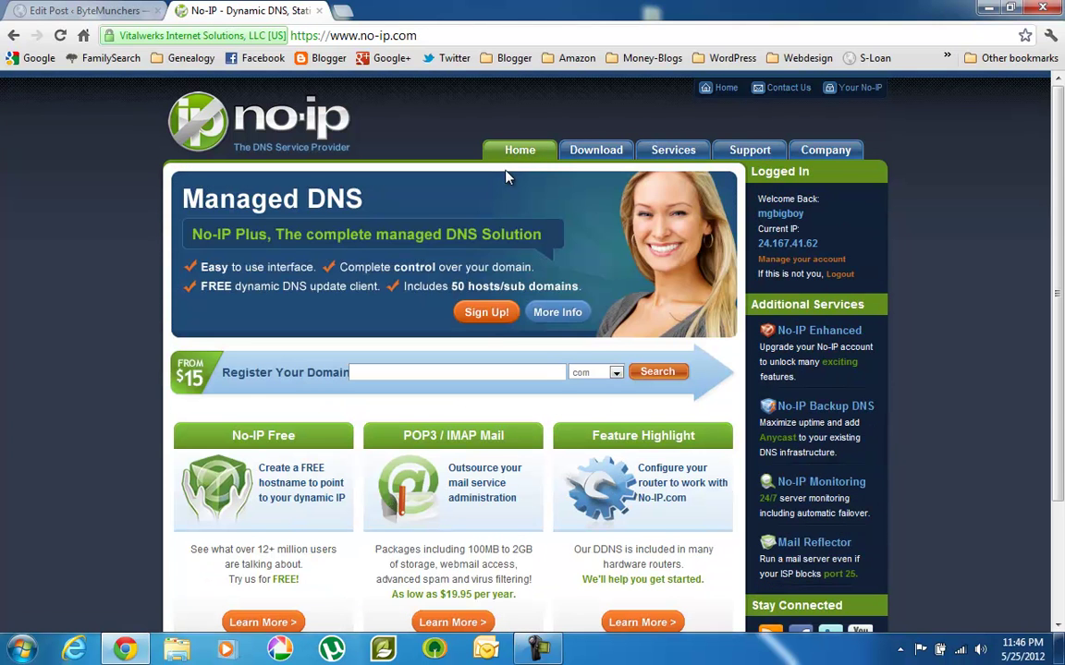
scroll(406, 215, "down", 3)
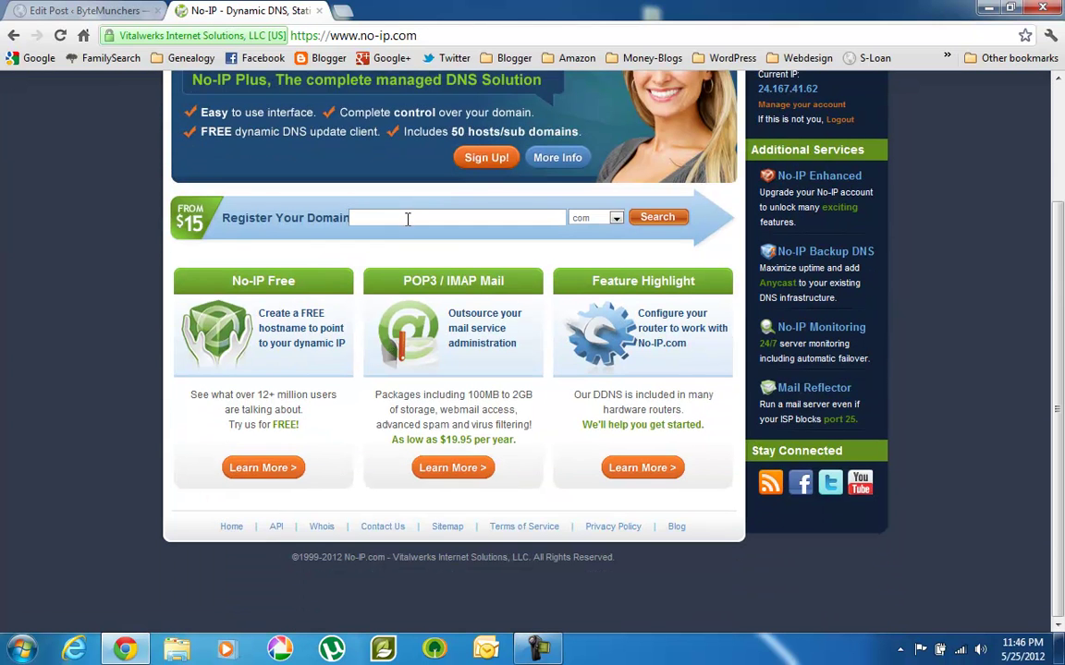
scroll(406, 219, "up", 3)
Step back through the browser history until the No-IP home page shows again.
left_click(13, 37)
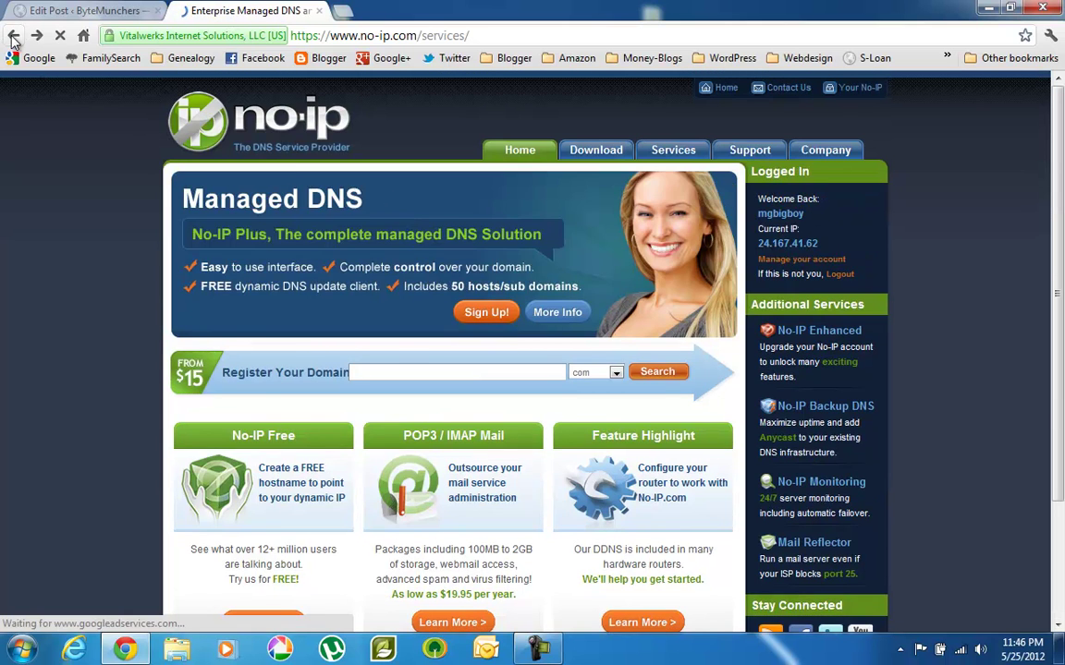
left_click(13, 37)
left_click(13, 37)
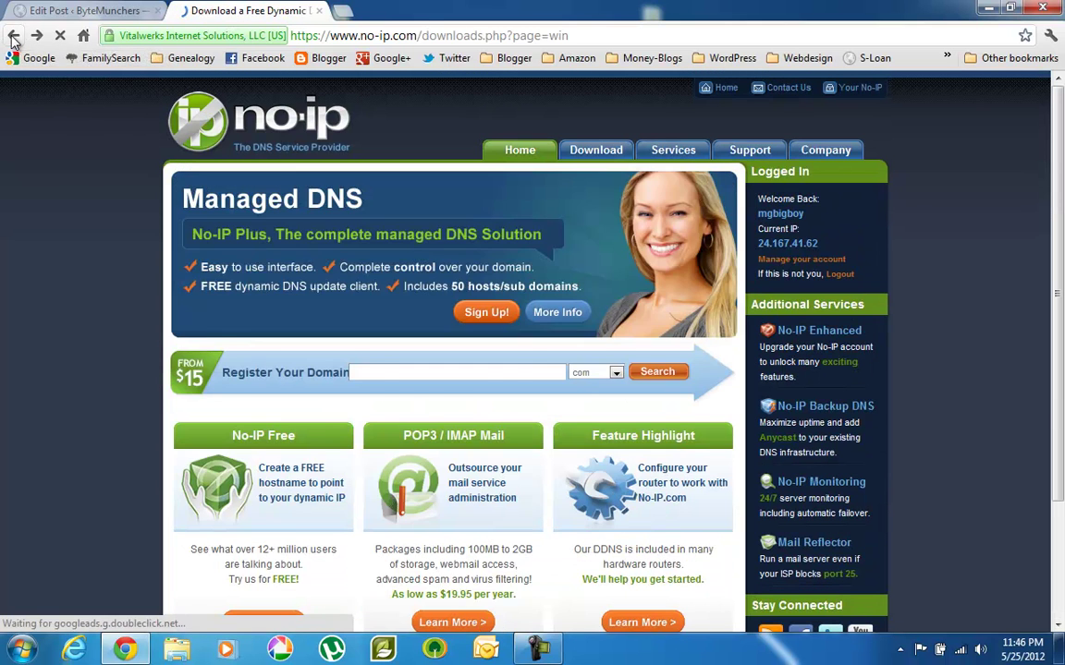
left_click(13, 37)
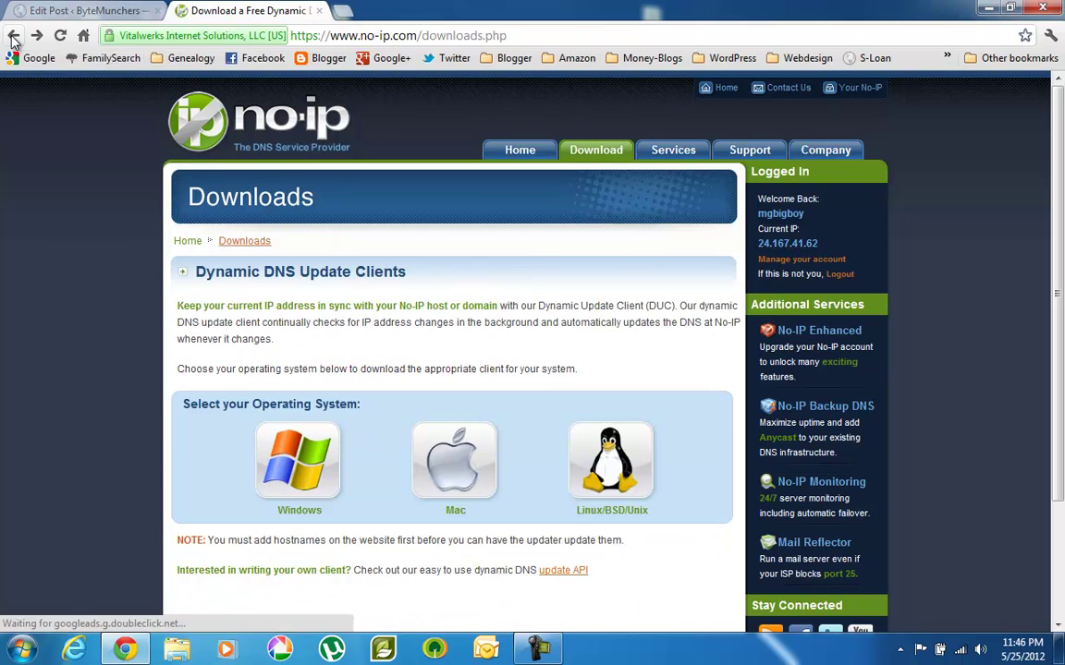
left_click(13, 37)
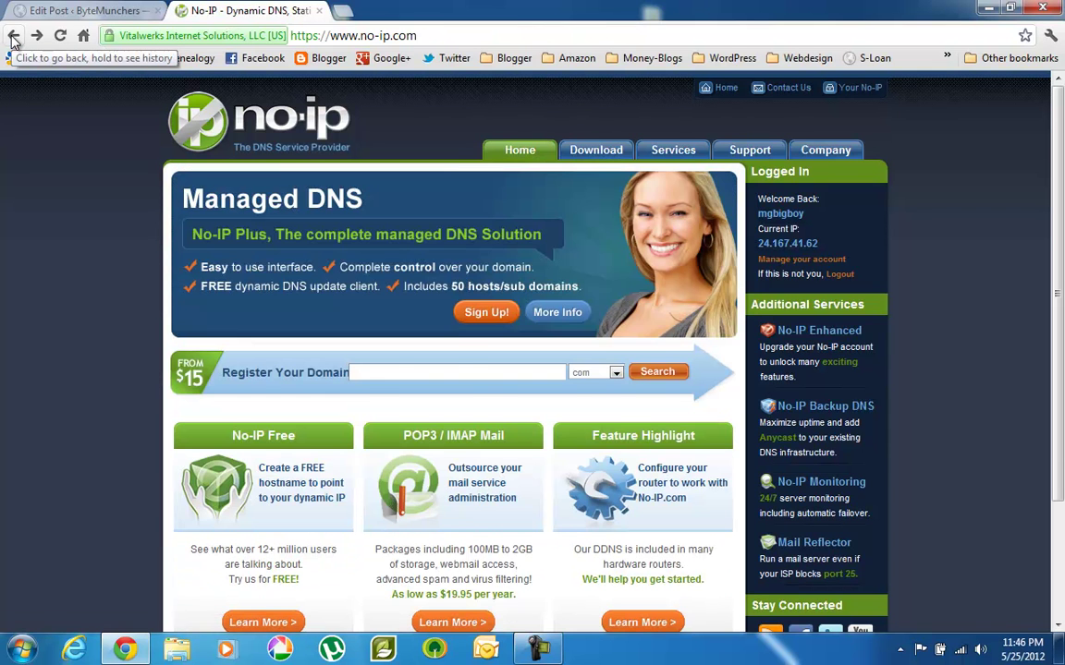
Go back to the members portal and open Hosts/Redirects to add a host.
left_click(13, 37)
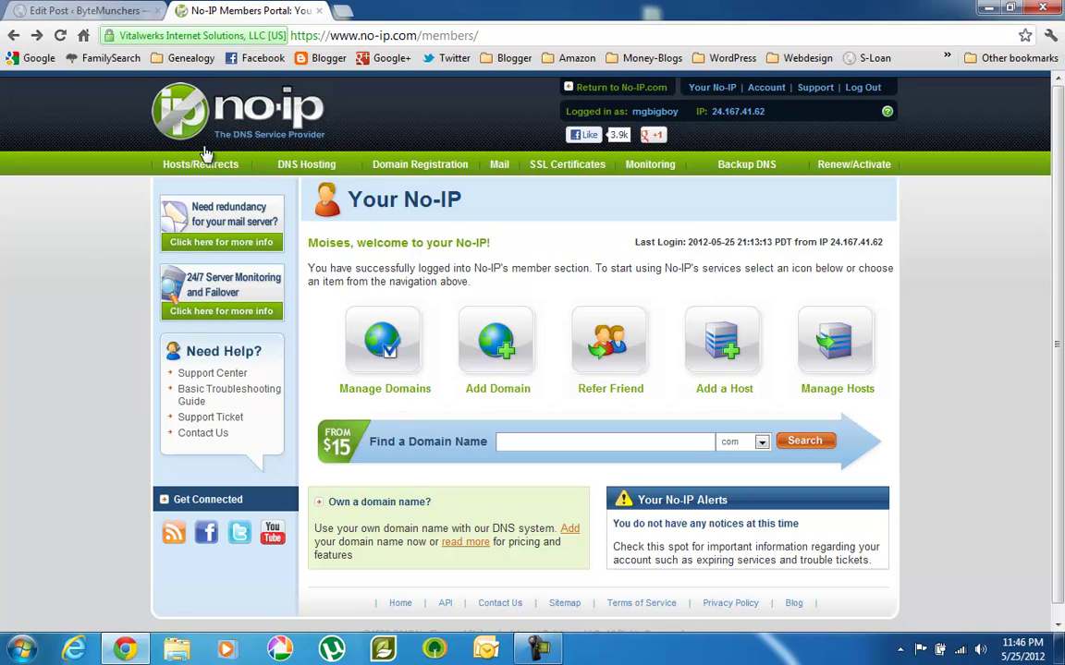
left_click(223, 174)
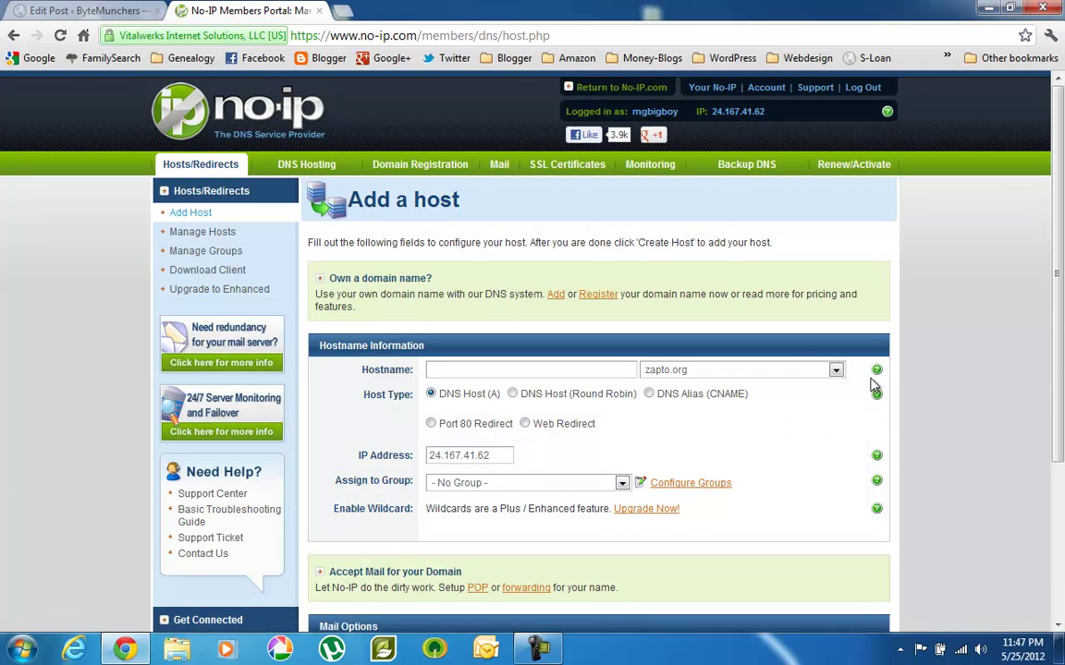
Choose redirectme.net as the domain for the new hostname.
left_click(836, 370)
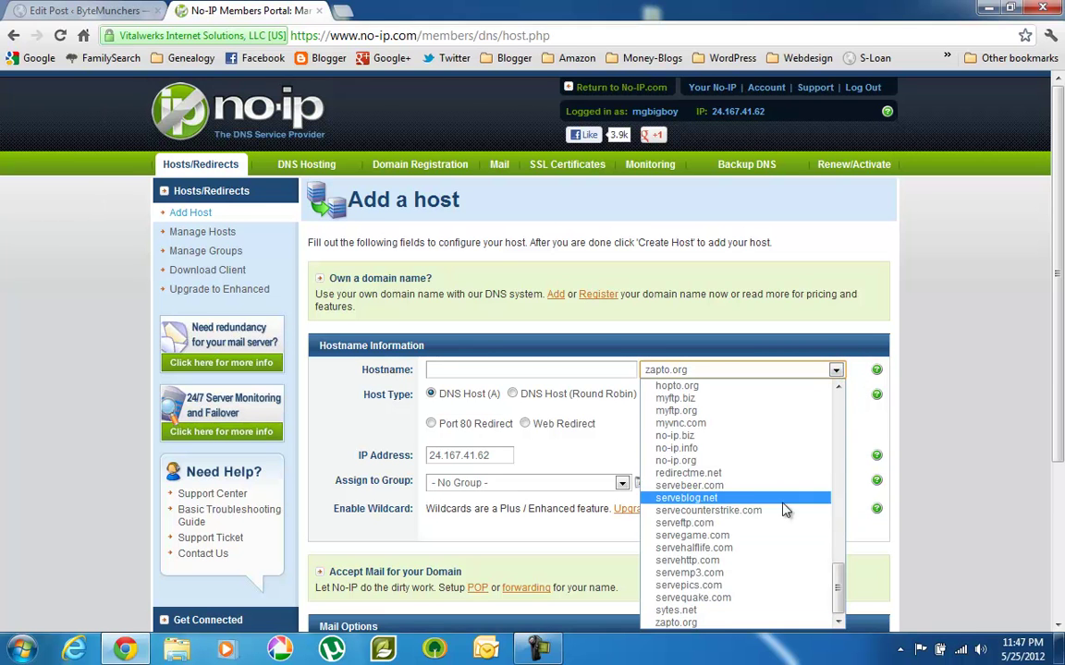
left_click(715, 474)
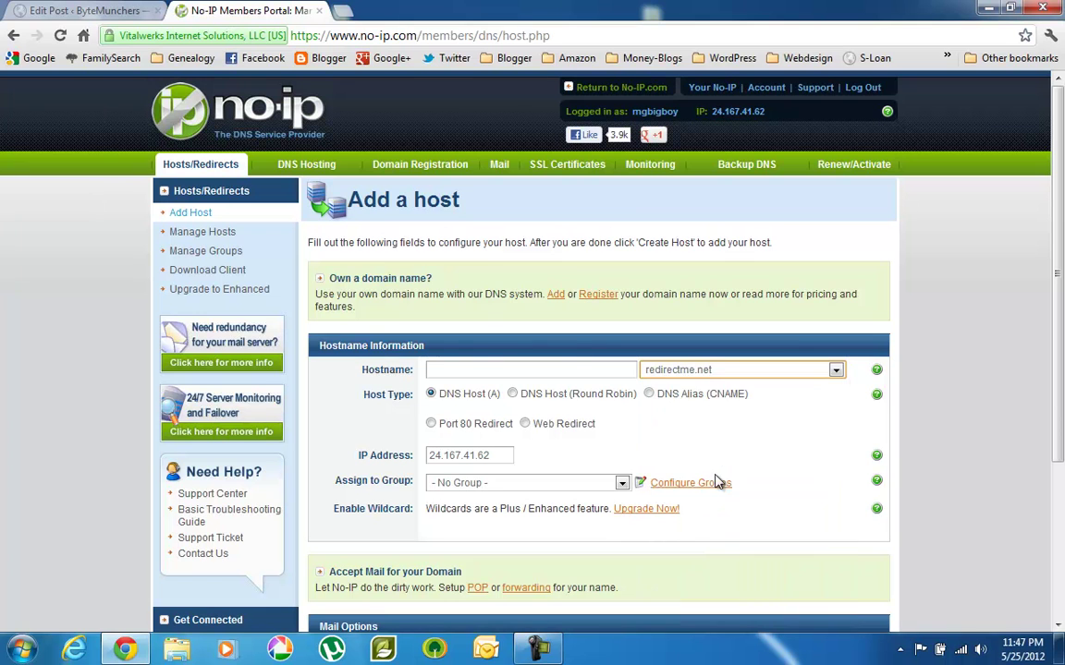
left_click(566, 369)
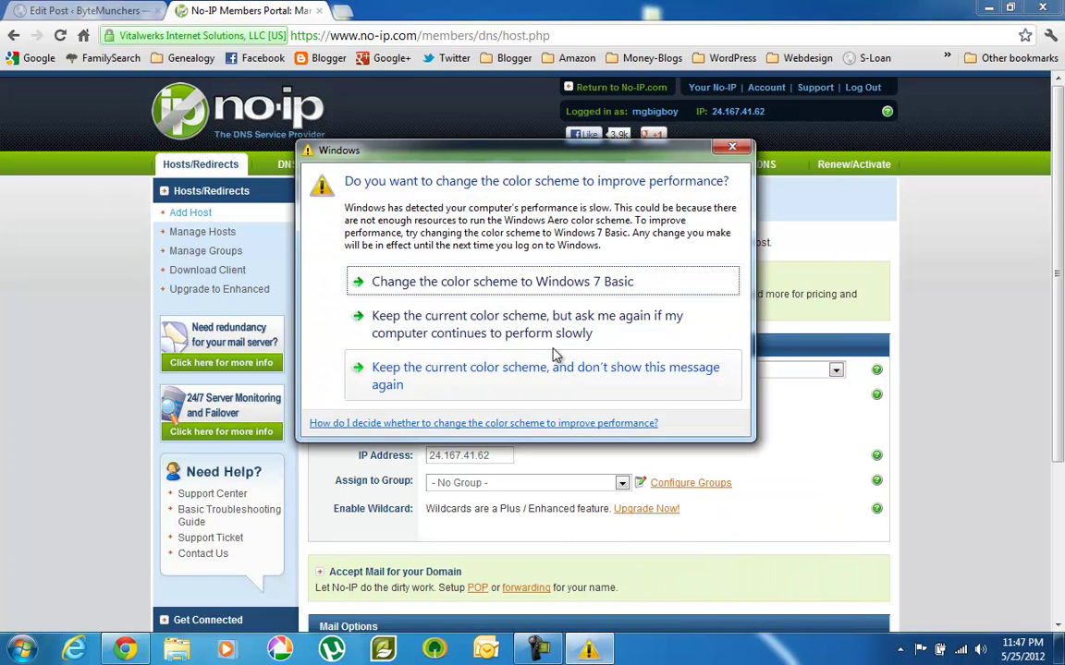
Dismiss the colour-scheme warning and create the host pointing to 24.167.41.62.
left_click(658, 129)
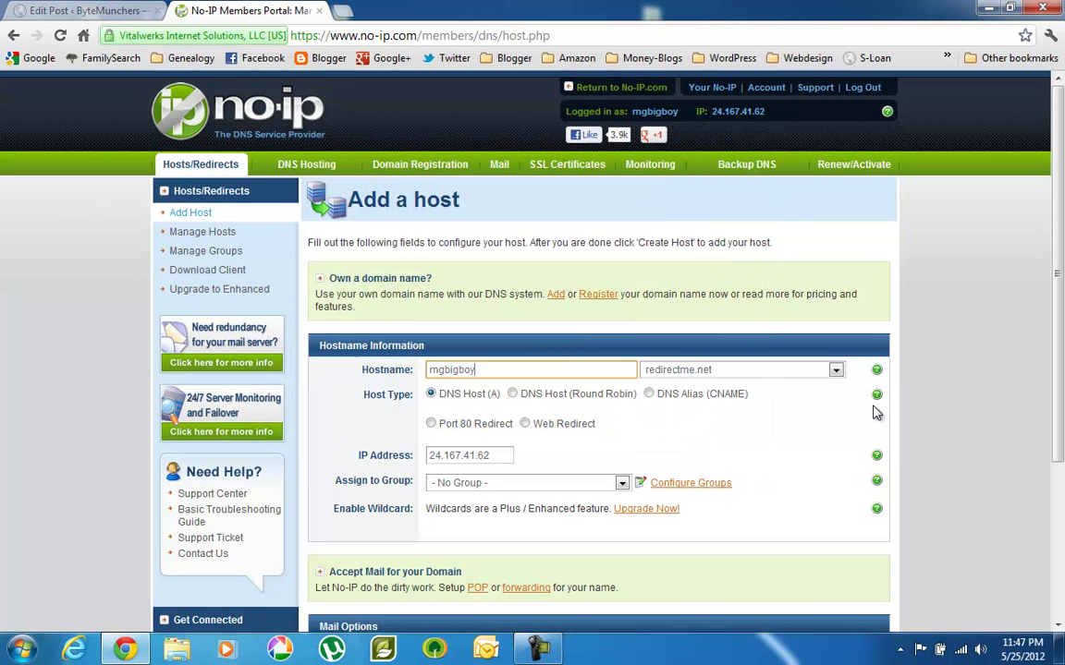
scroll(1061, 344, "down", 3)
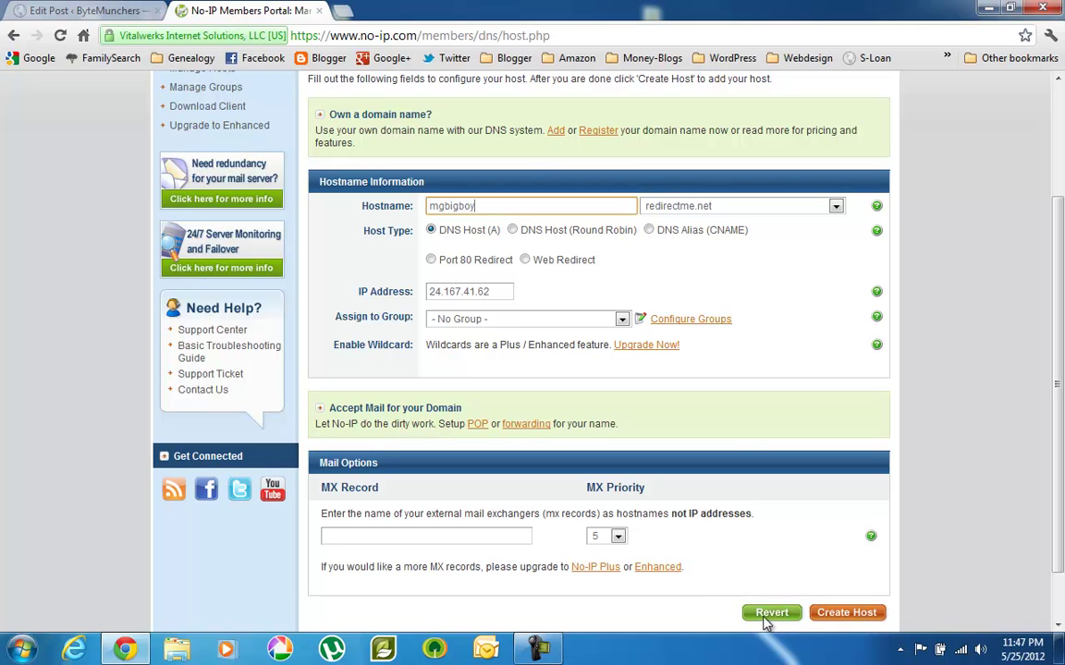
left_click(856, 615)
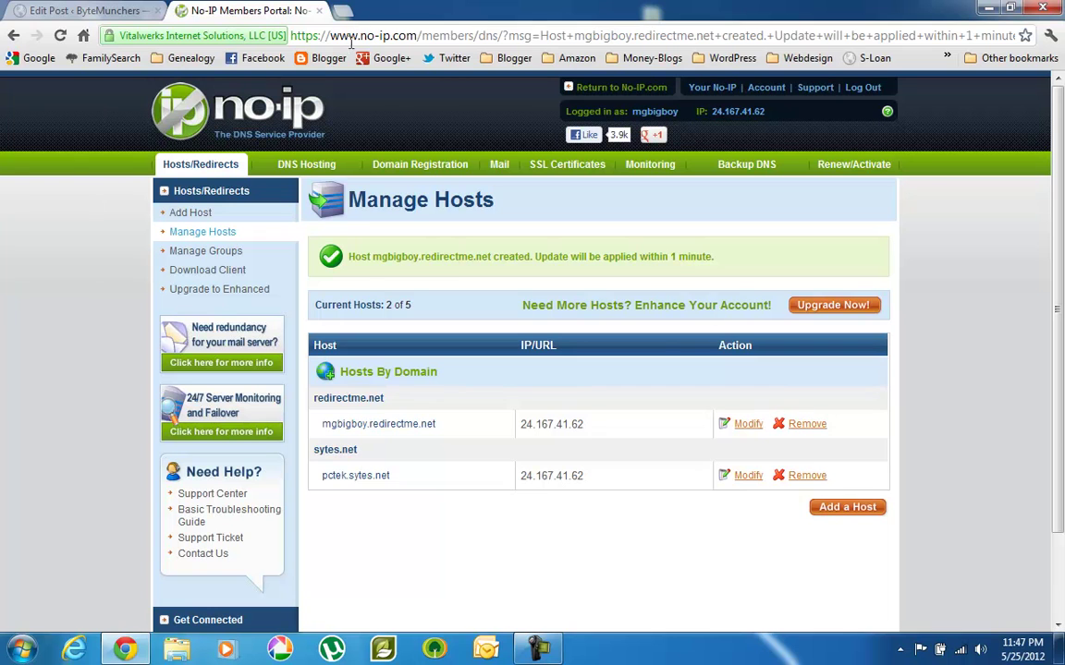
left_click(419, 35)
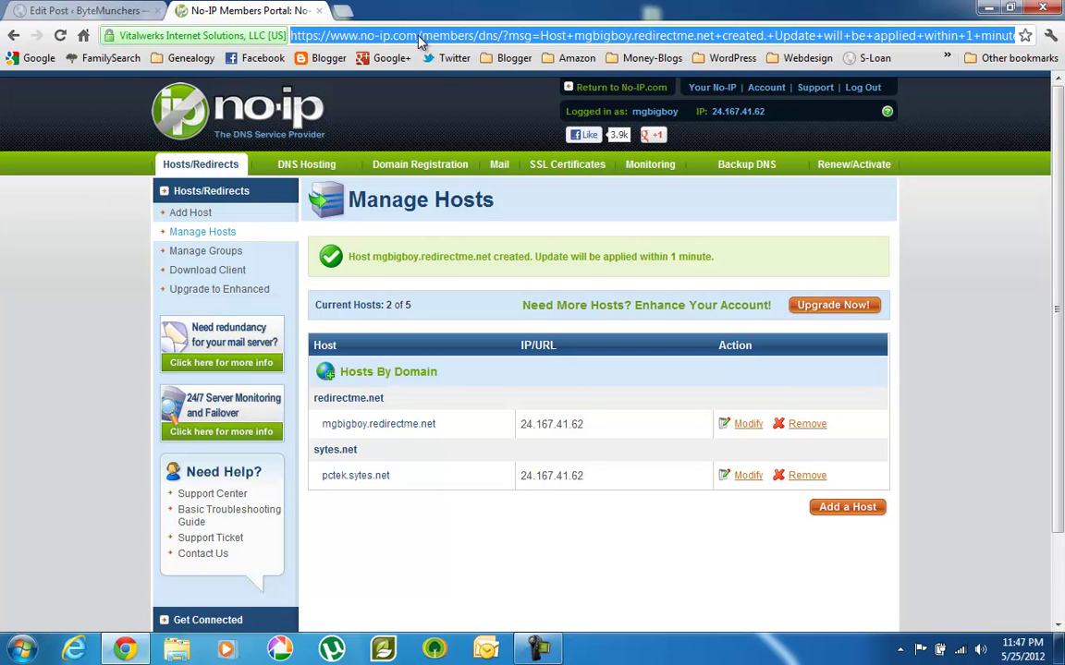
Load the Linksys router at 192.168.1.1, open Single Port Forwarding, and keep the current color scheme.
type("1")
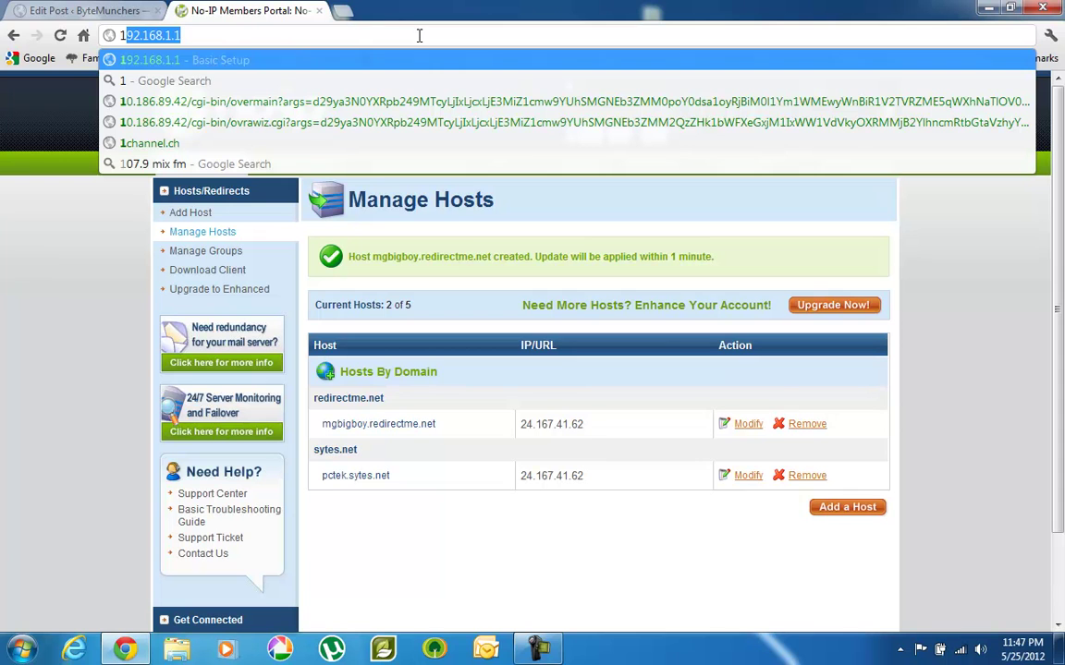
type("92")
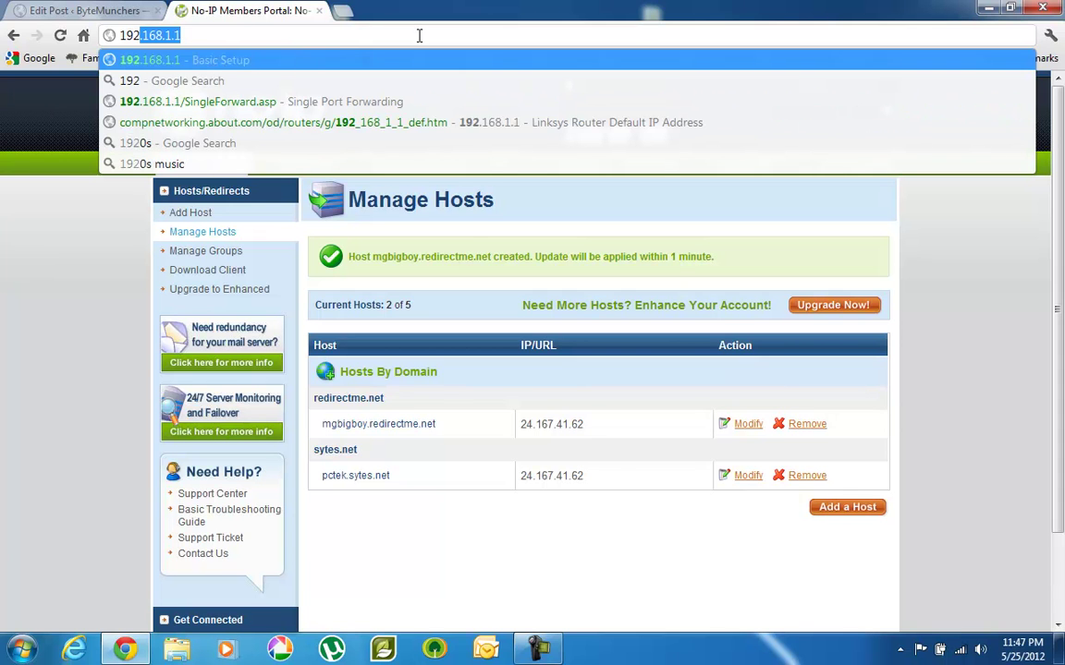
key("Return")
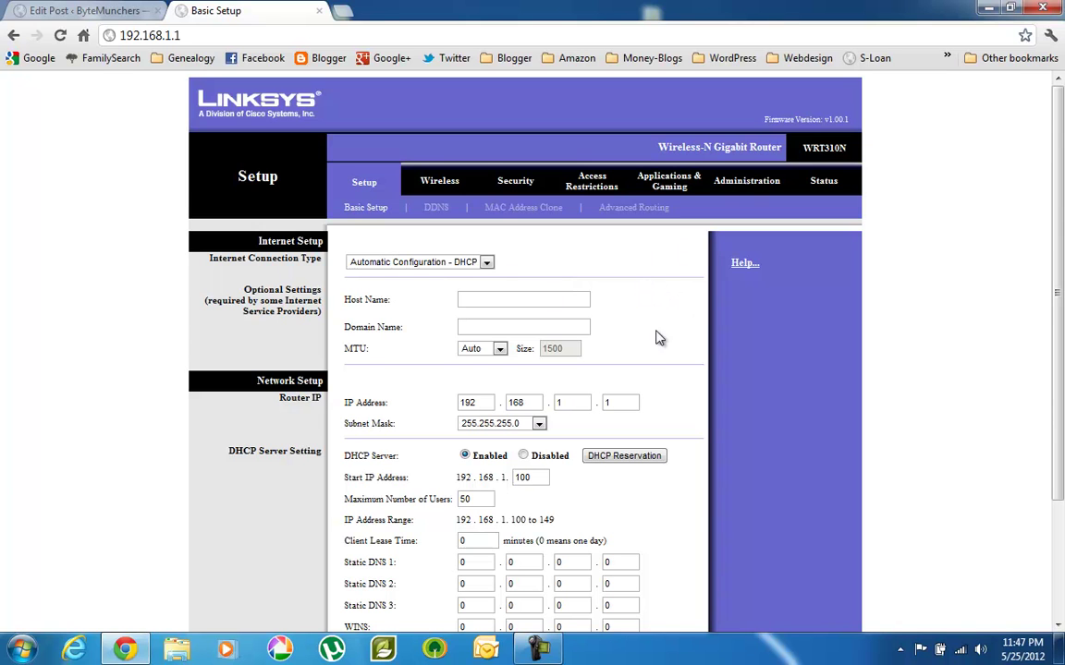
left_click(677, 187)
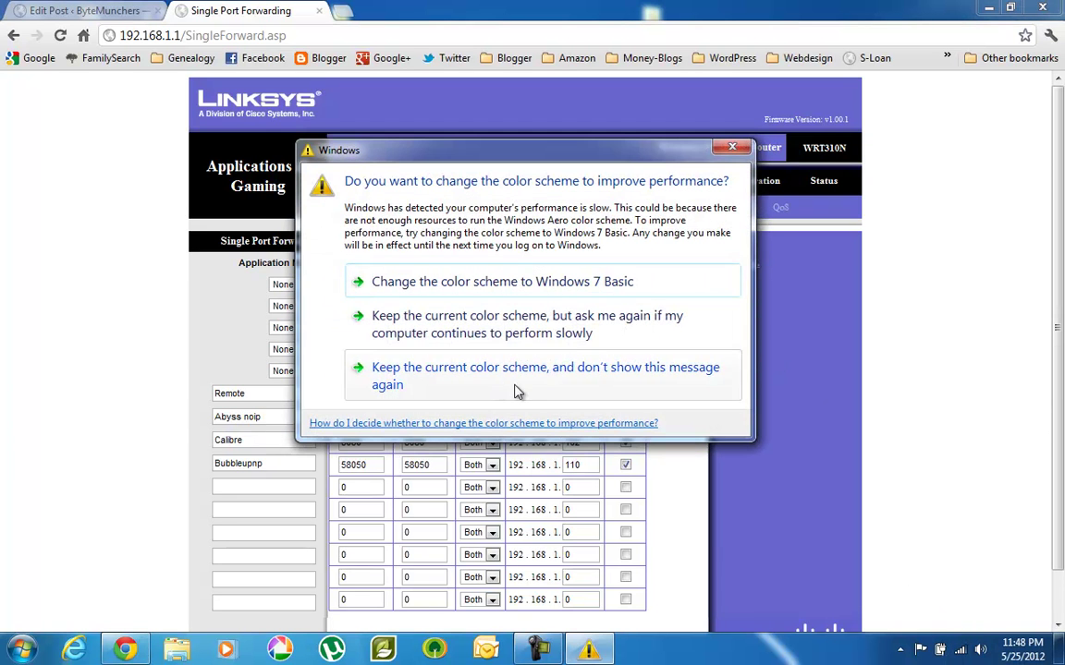
left_click(484, 384)
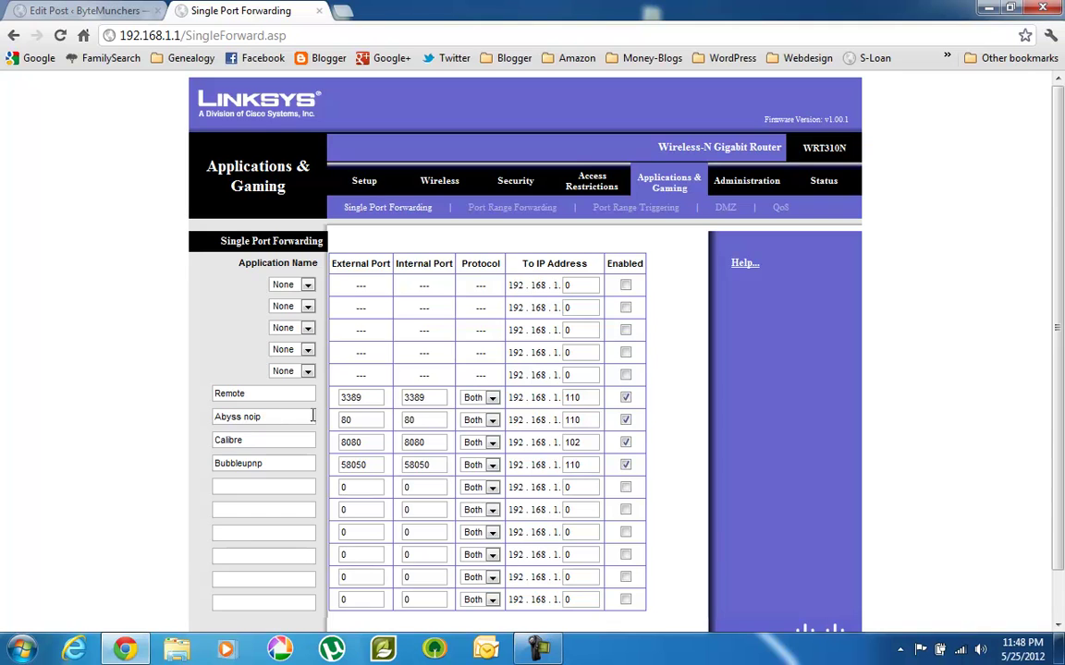
Load pctek.sytes.net and submit its login form to reach the signed-in site.
left_click(325, 35)
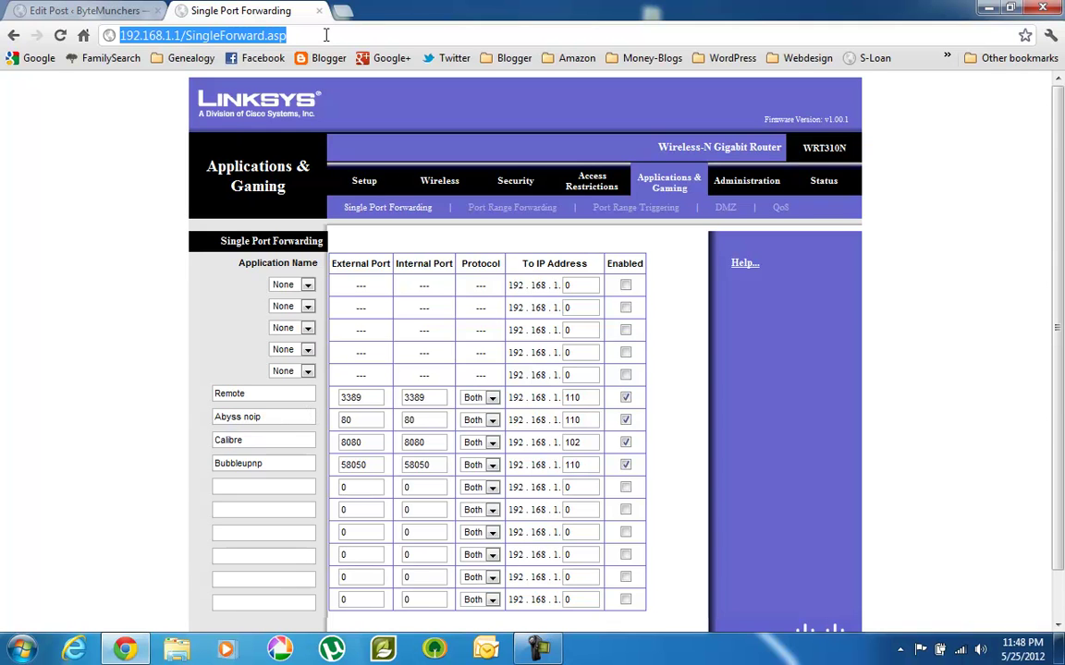
type("pcte")
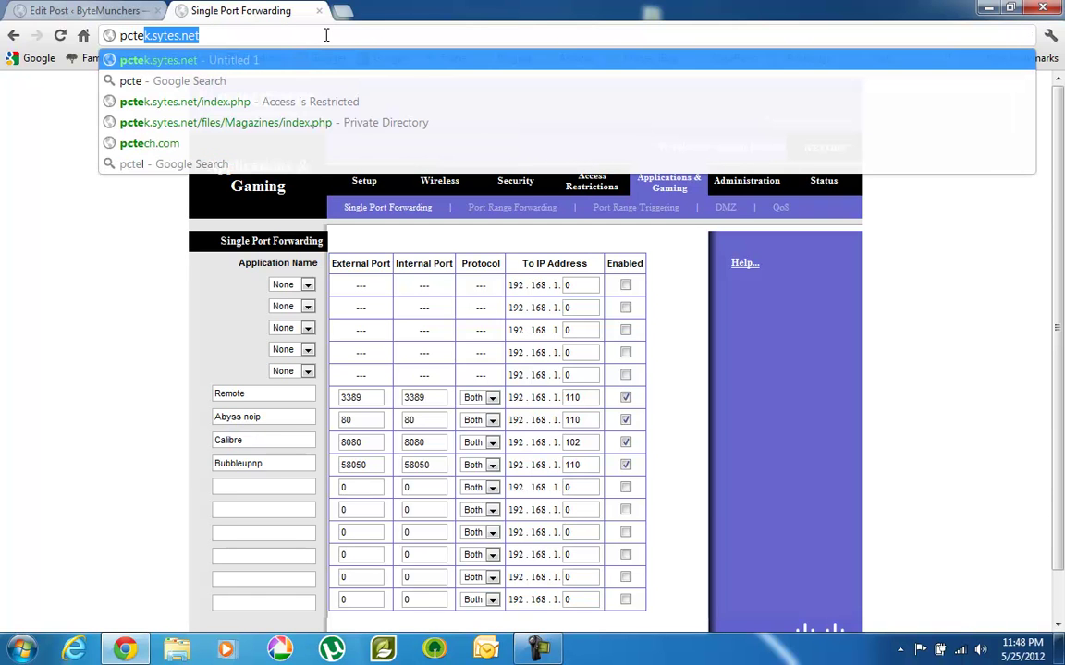
key("Return")
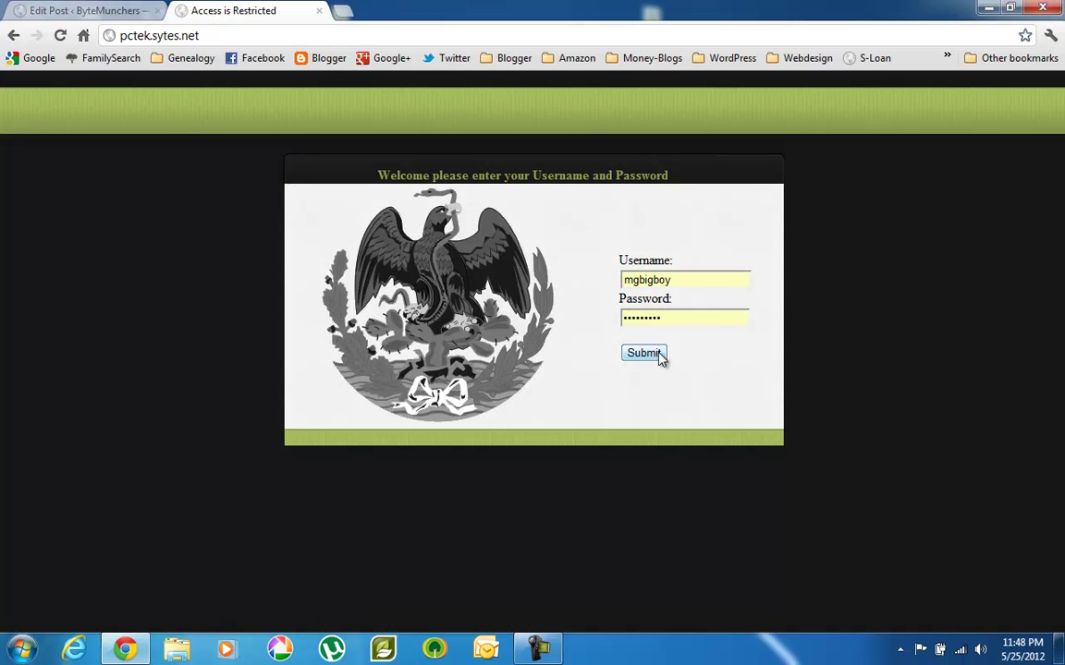
left_click(656, 358)
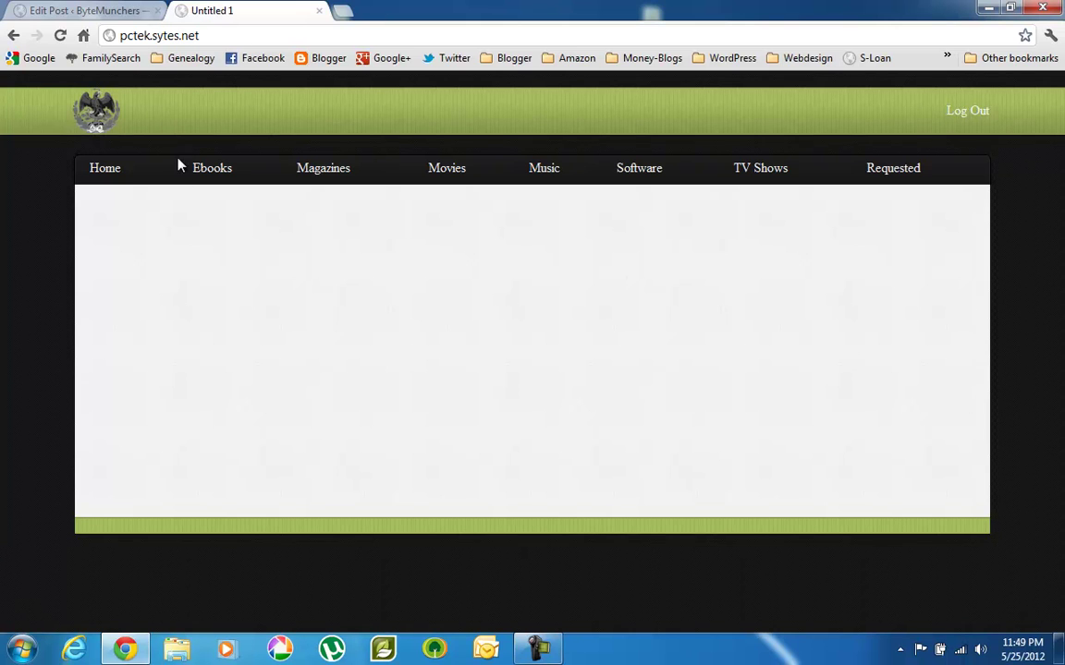
Go back to the router's port forwarding page and launch Remote Desktop Connection from Accessories.
left_click(13, 37)
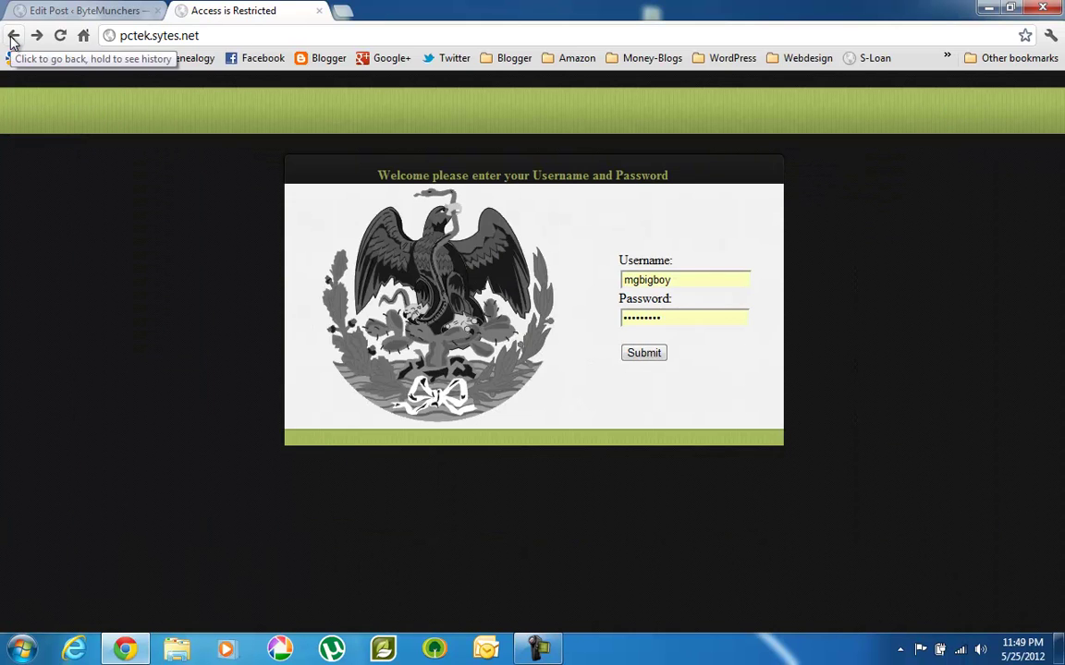
left_click(13, 37)
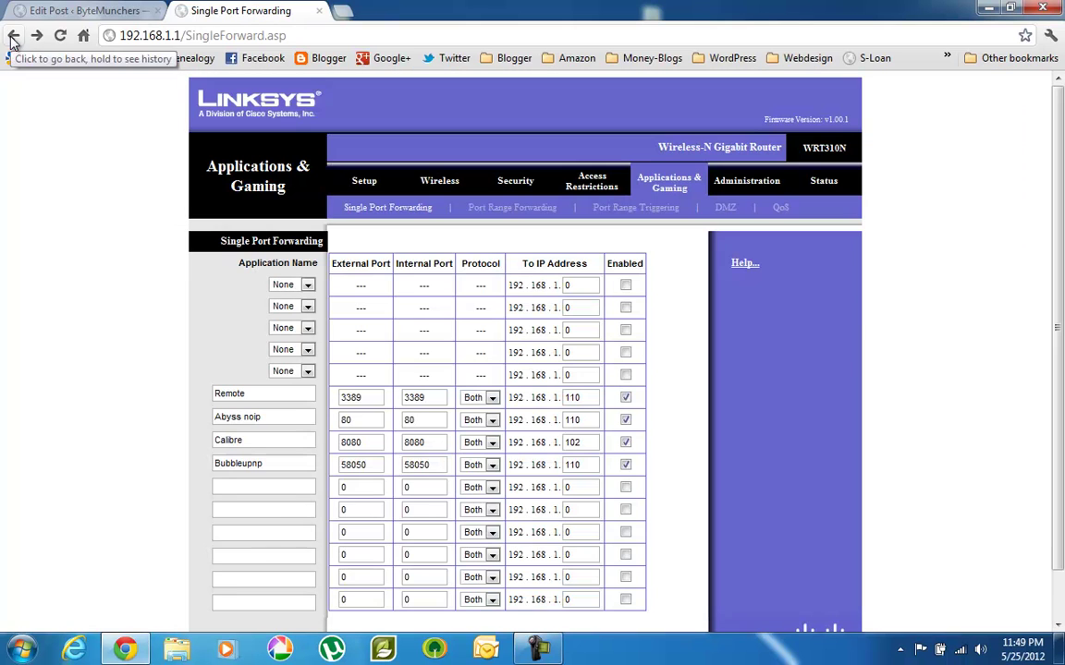
left_click(24, 651)
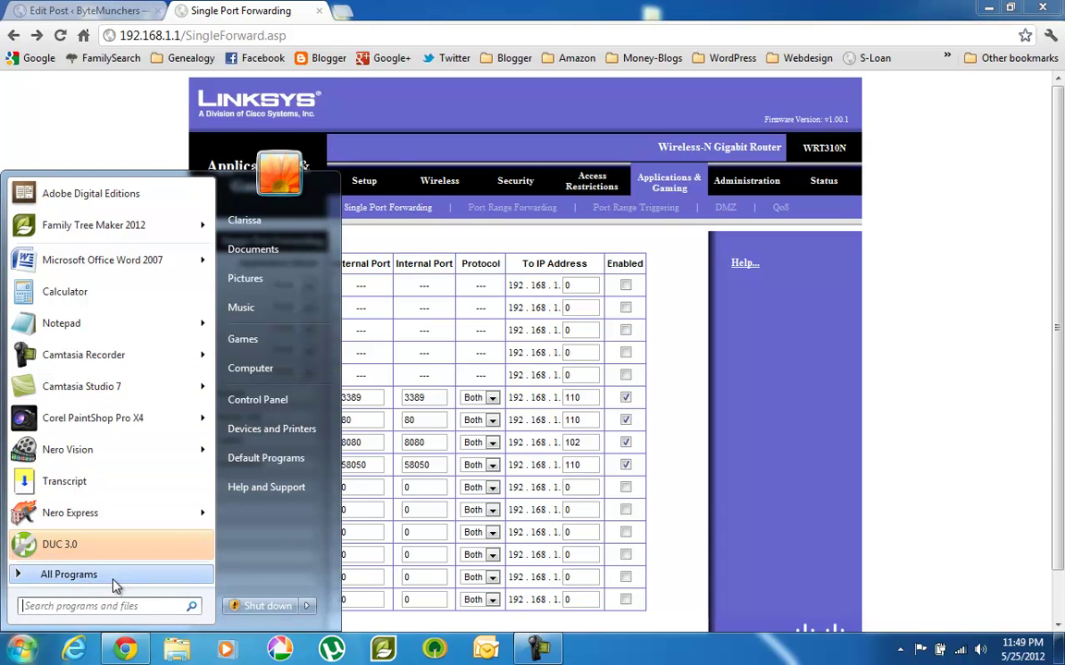
mouse_move(72, 575)
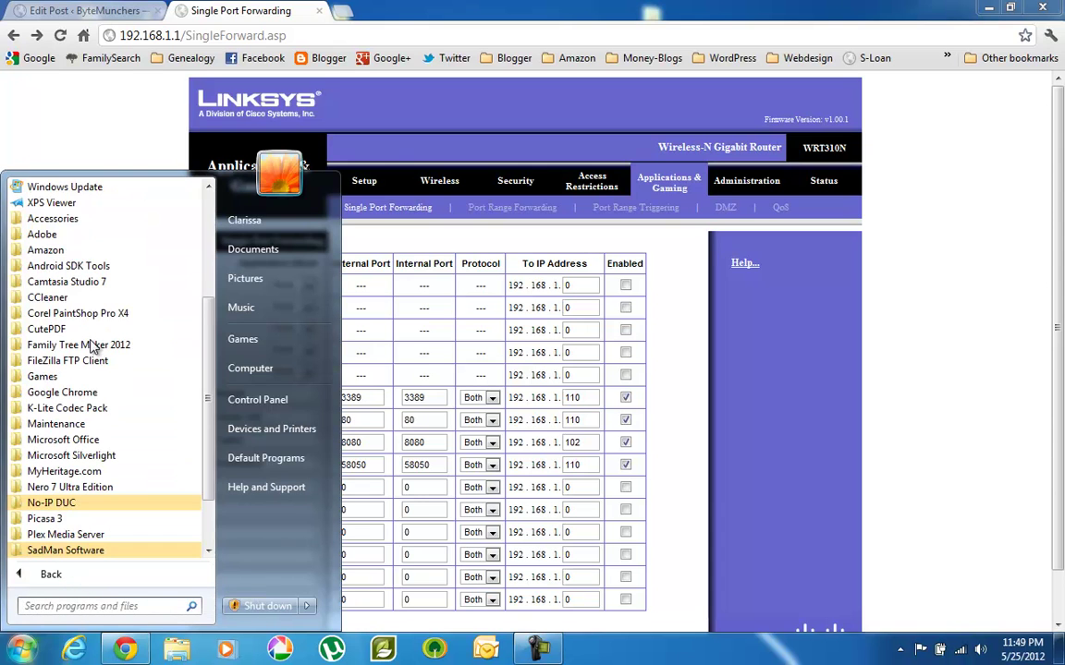
left_click(70, 218)
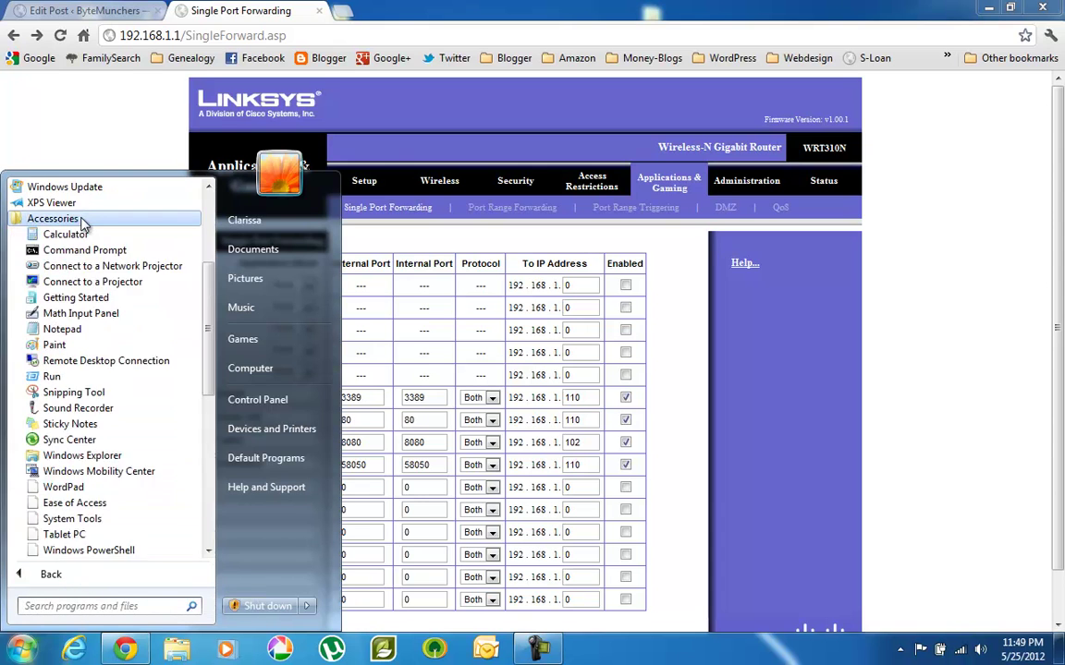
left_click(93, 361)
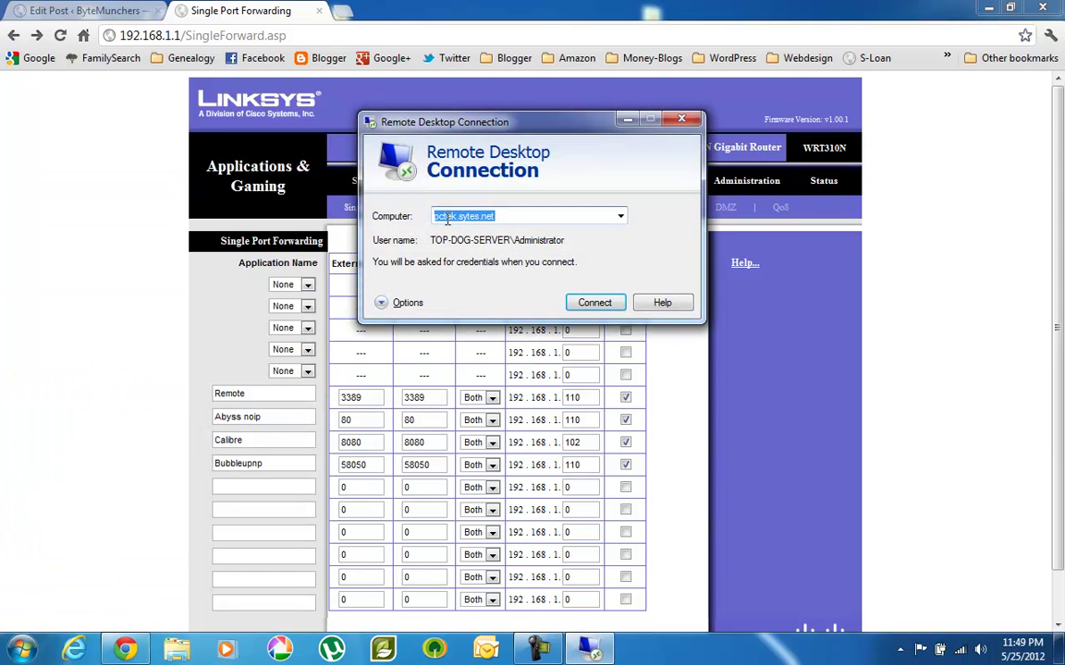
Connect to pctek.sytes.net and log on as Administrator with the account password.
left_click(522, 216)
left_click(602, 304)
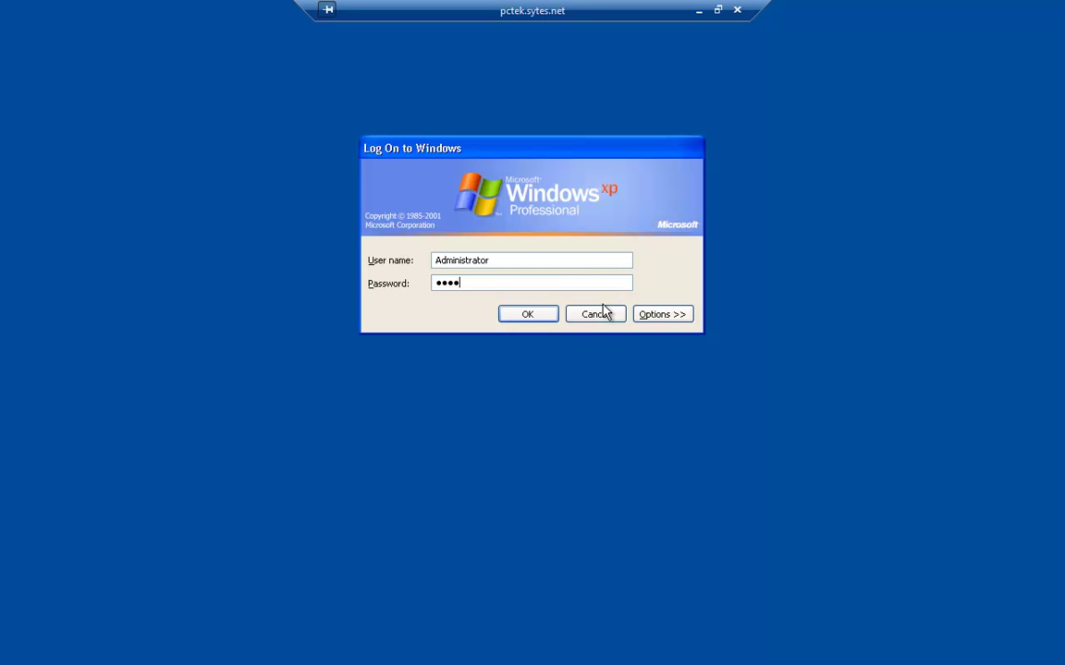
key("Return")
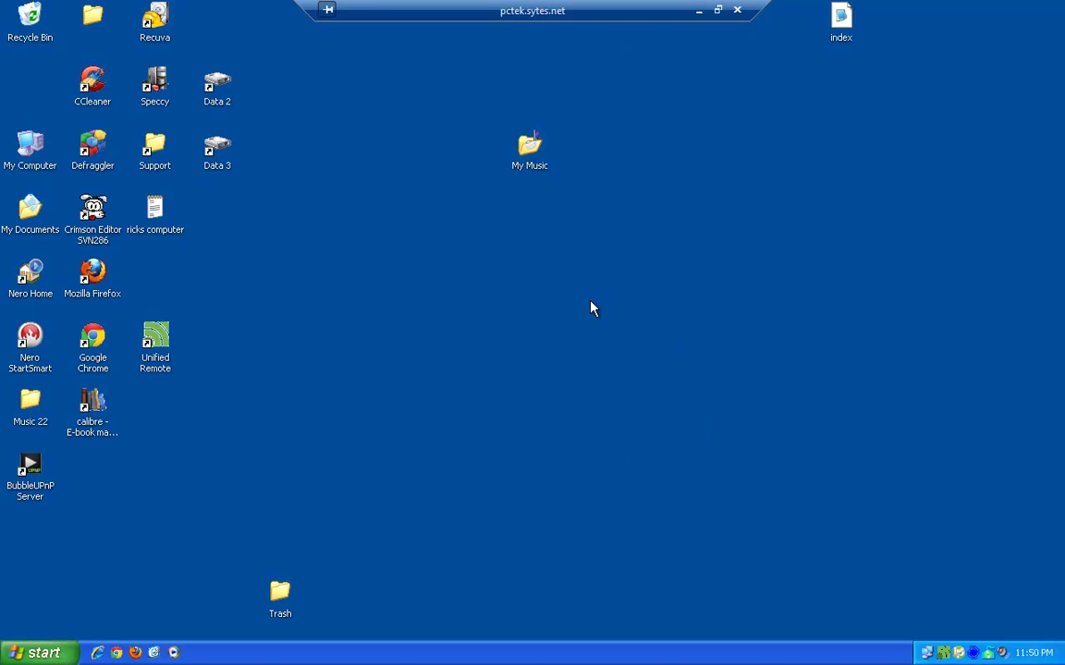
Disconnect the remote session and return to the Edit Post browser tab.
left_click(738, 10)
left_click(602, 387)
left_click(133, 11)
left_click(241, 10)
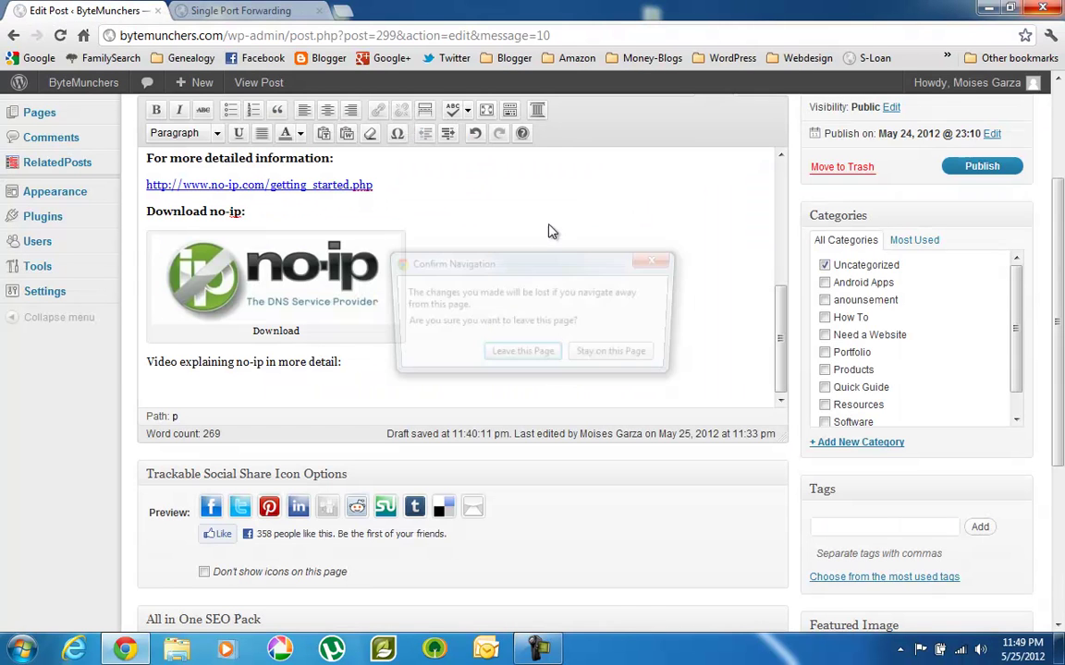